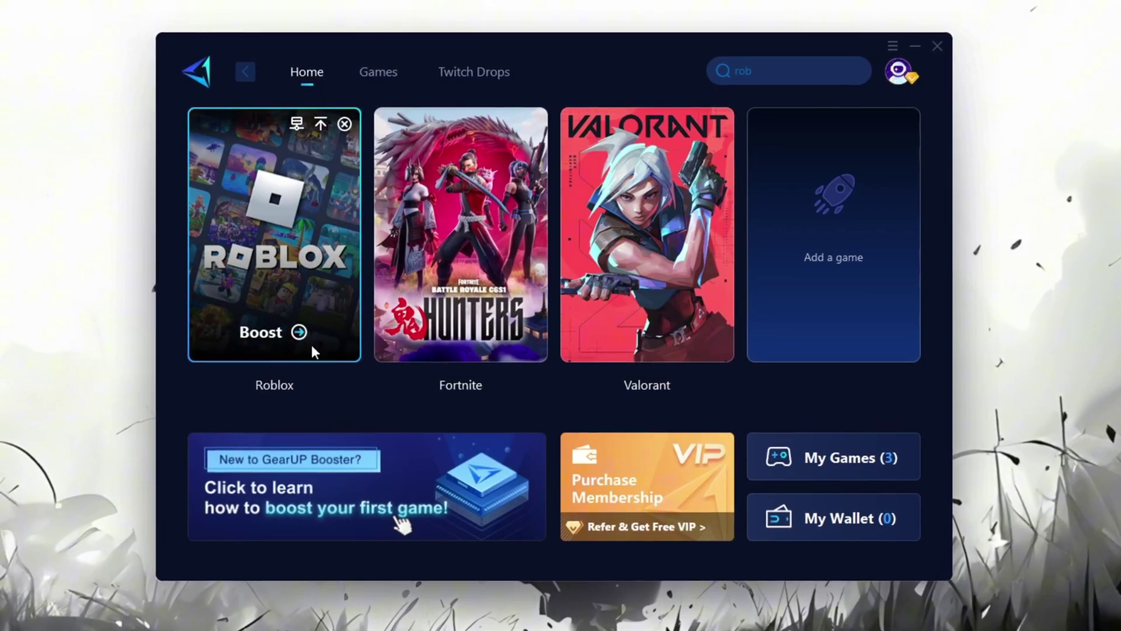
# Start boosting Roblox from its card on the GearUP Booster home screen
pyautogui.click(263, 335)
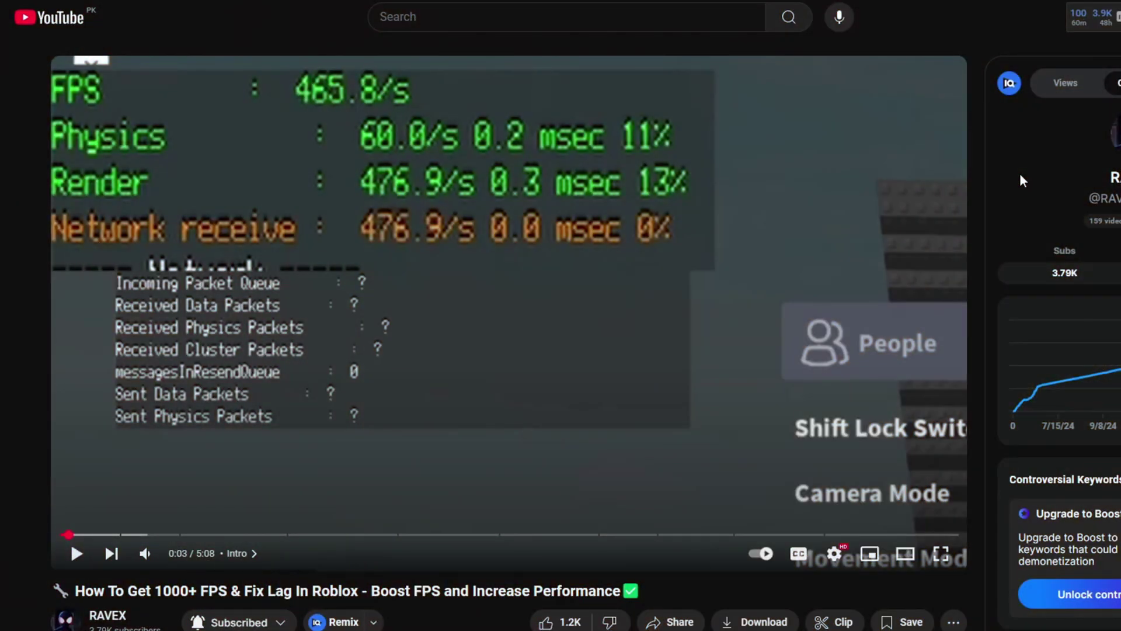
pyautogui.scroll(-5, 1020, 173)
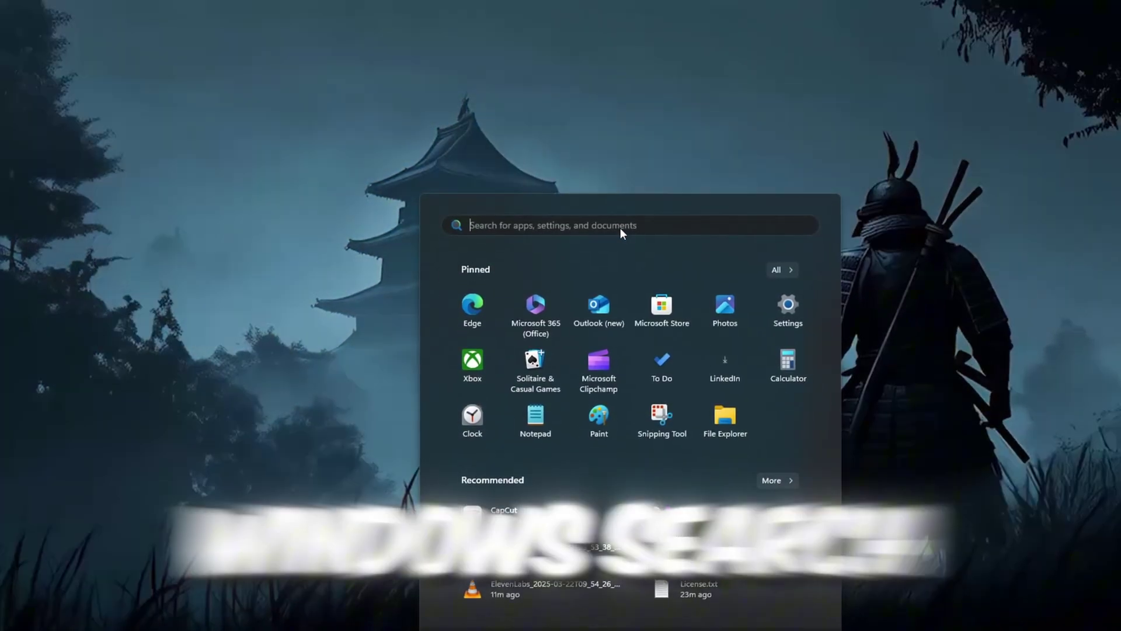
pyautogui.write('ev')
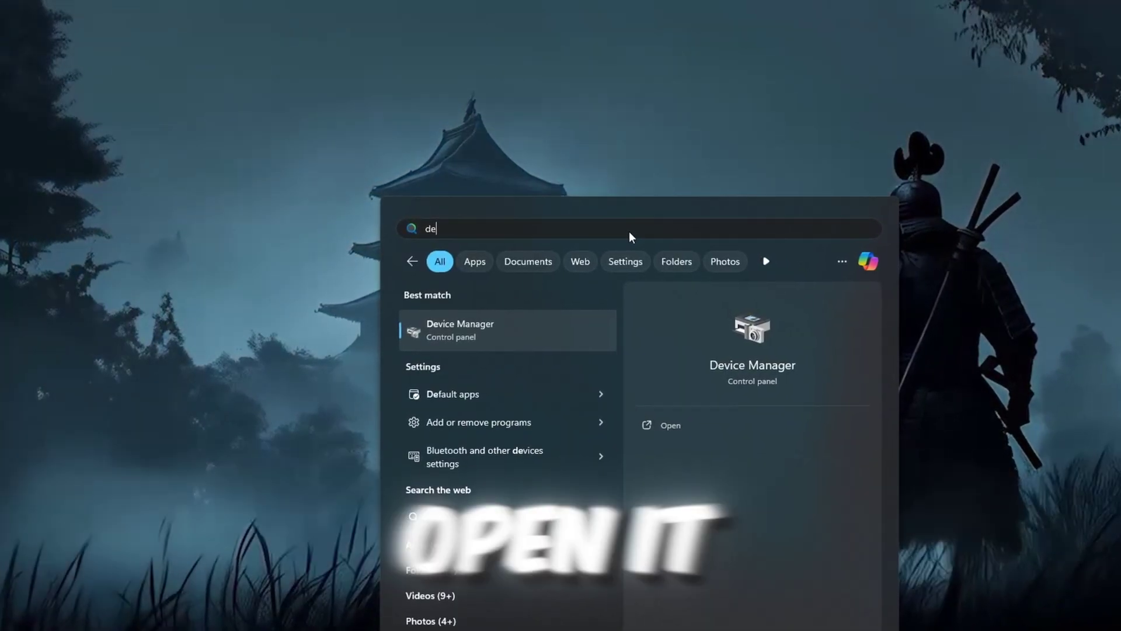
# Open Device Manager and run Update driver on the Realtek PCIe GbE Family Controller
pyautogui.press('Return')
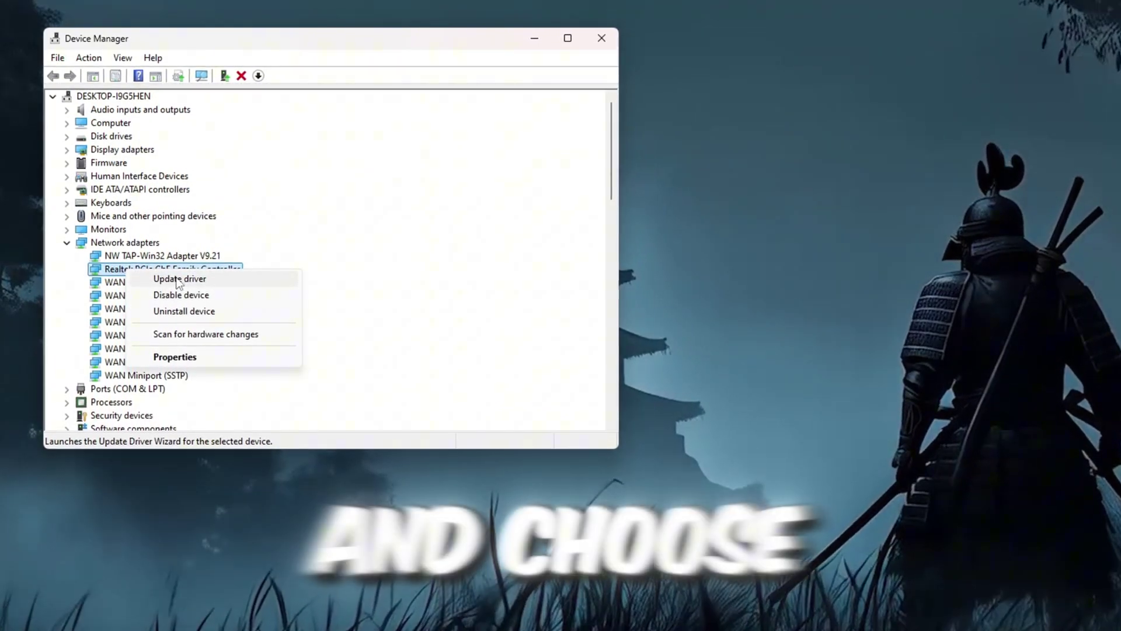
pyautogui.click(179, 281)
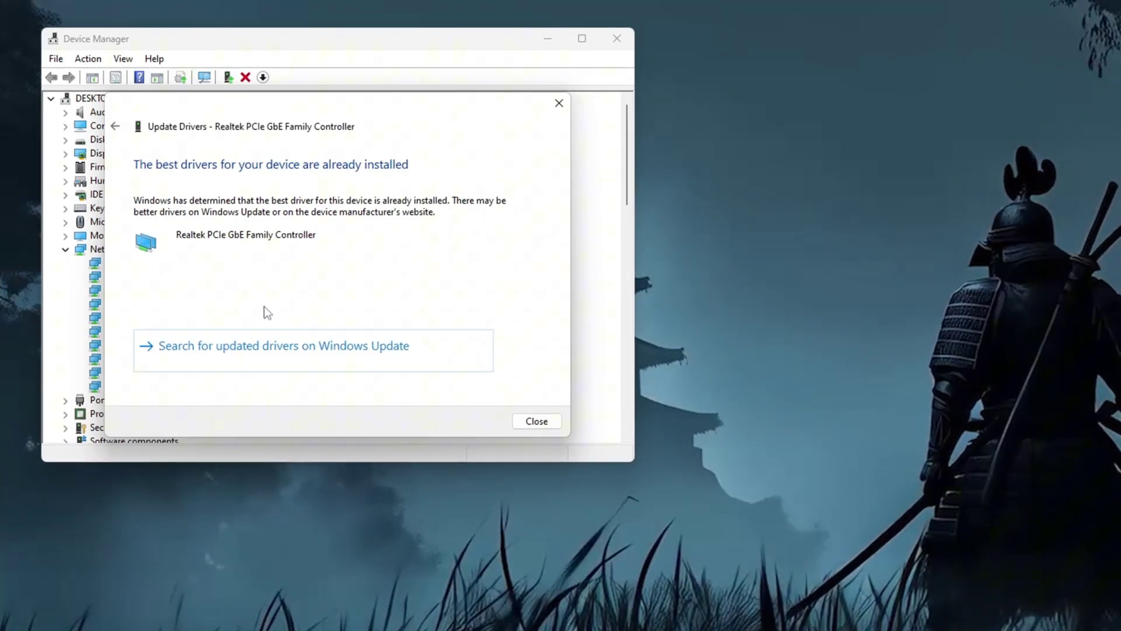
pyautogui.click(566, 109)
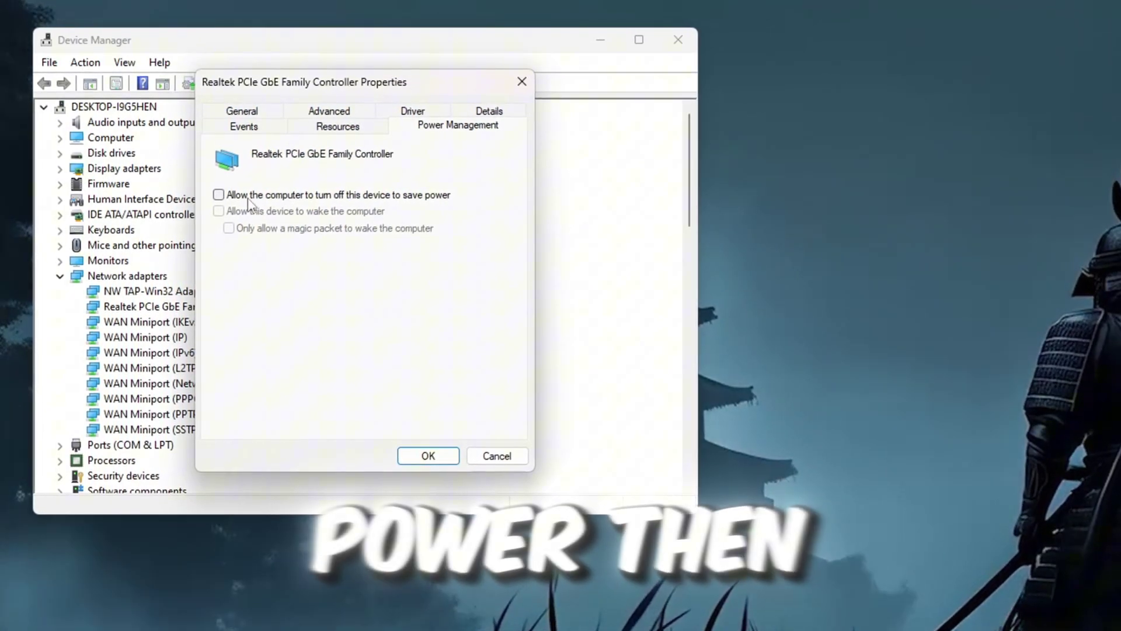
# Set the Realtek adapter's Speed & Duplex to 1.0 Gbps Full Duplex, then back to Auto Negotiation
pyautogui.click(324, 110)
pyautogui.scroll(-5, 289, 289)
pyautogui.click(264, 249)
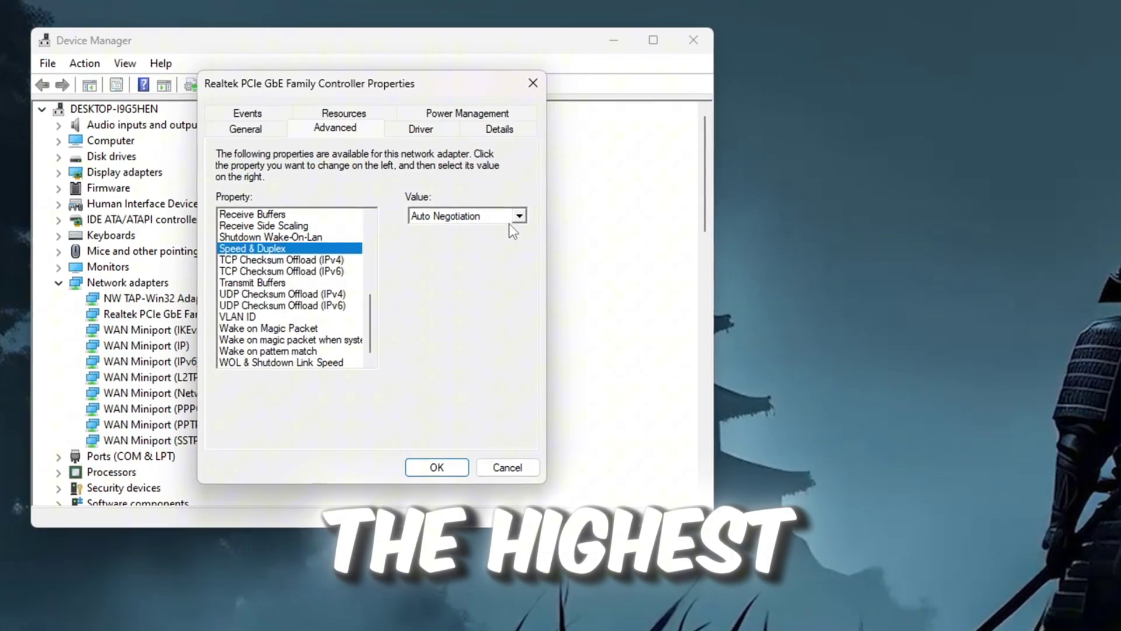
pyautogui.click(514, 226)
pyautogui.click(507, 237)
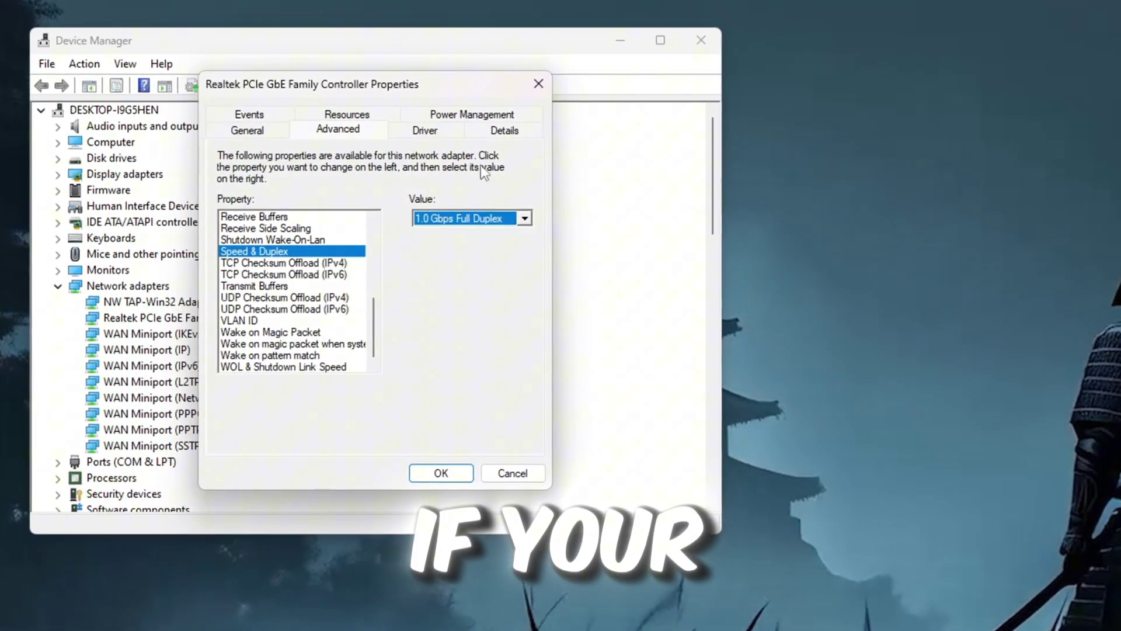
pyautogui.click(526, 219)
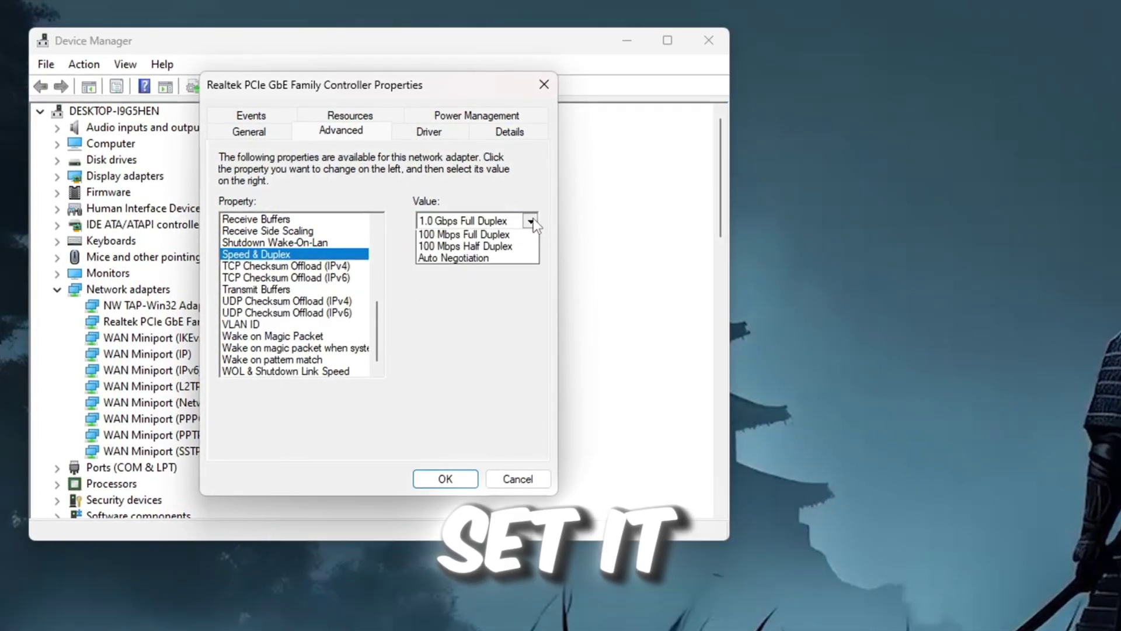
pyautogui.click(498, 297)
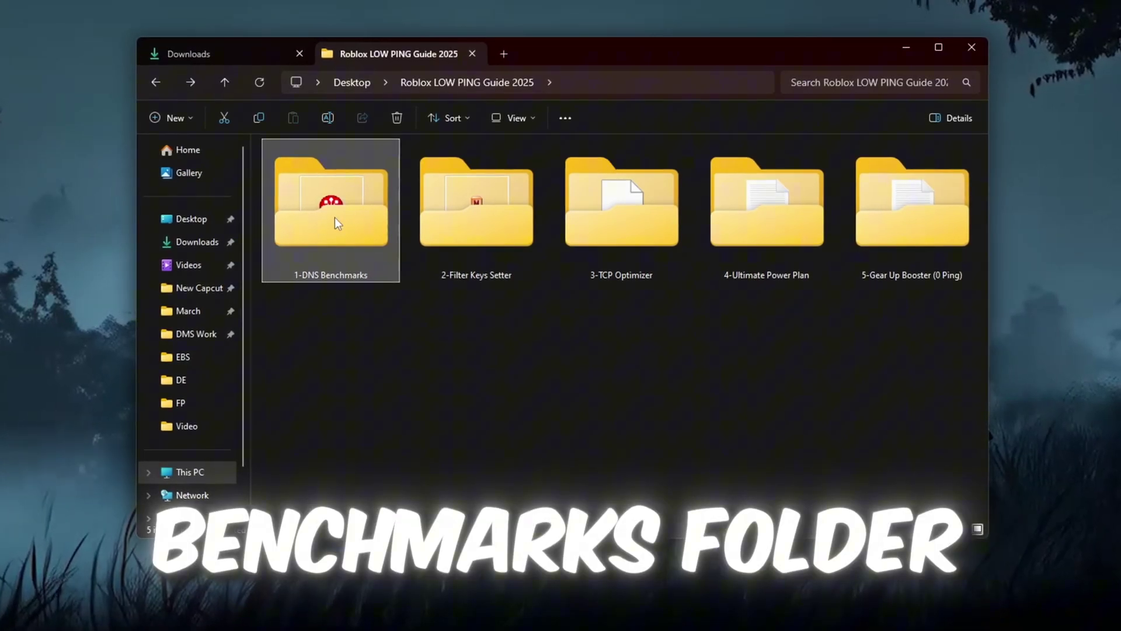
# Enter the guide pack's 1-DNS Benchmarks folder
pyautogui.doubleClick(336, 217)
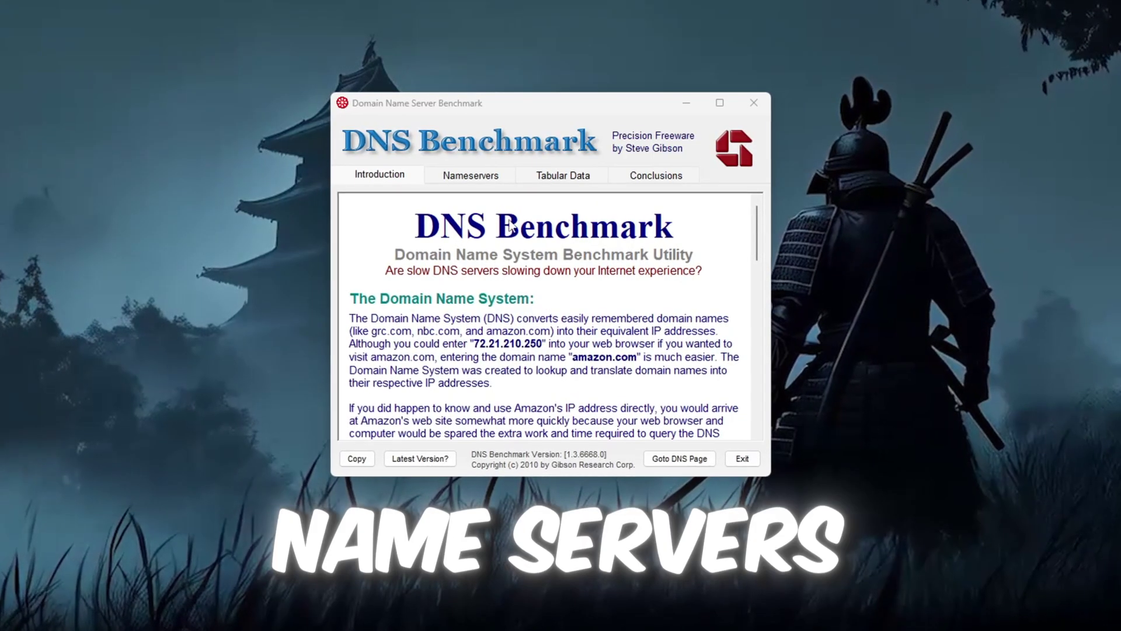
# Show the Nameservers tab listing the DNS servers and their statuses
pyautogui.click(471, 174)
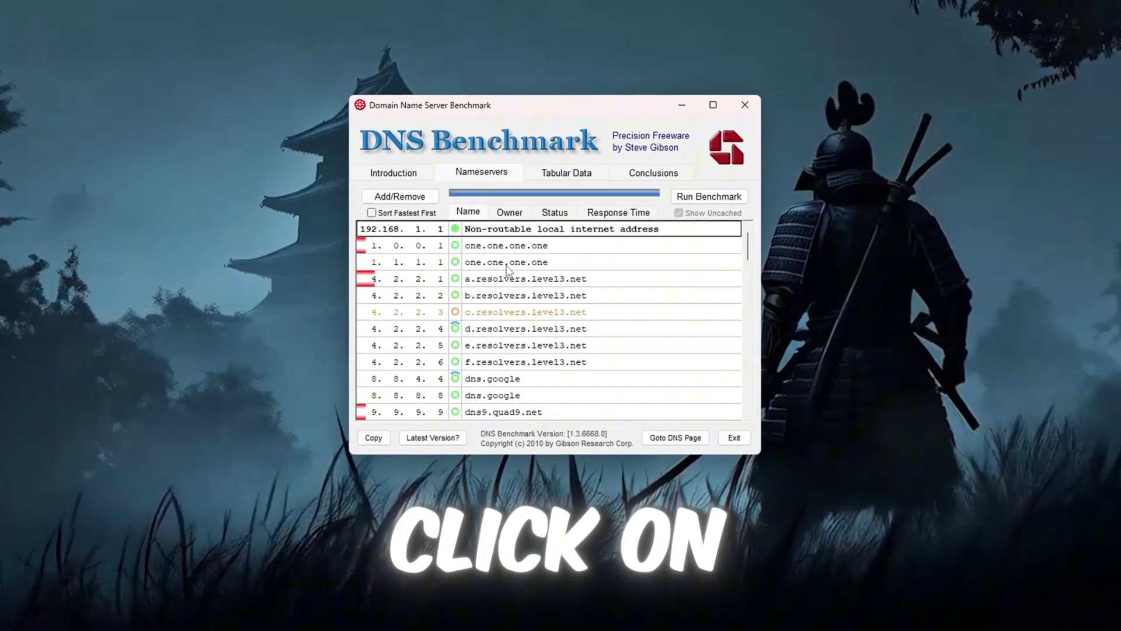
# Set the Ethernet IPv4 properties to use the manual preferred DNS server 1.1.1.1
pyautogui.press('super')
pyautogui.write('n')
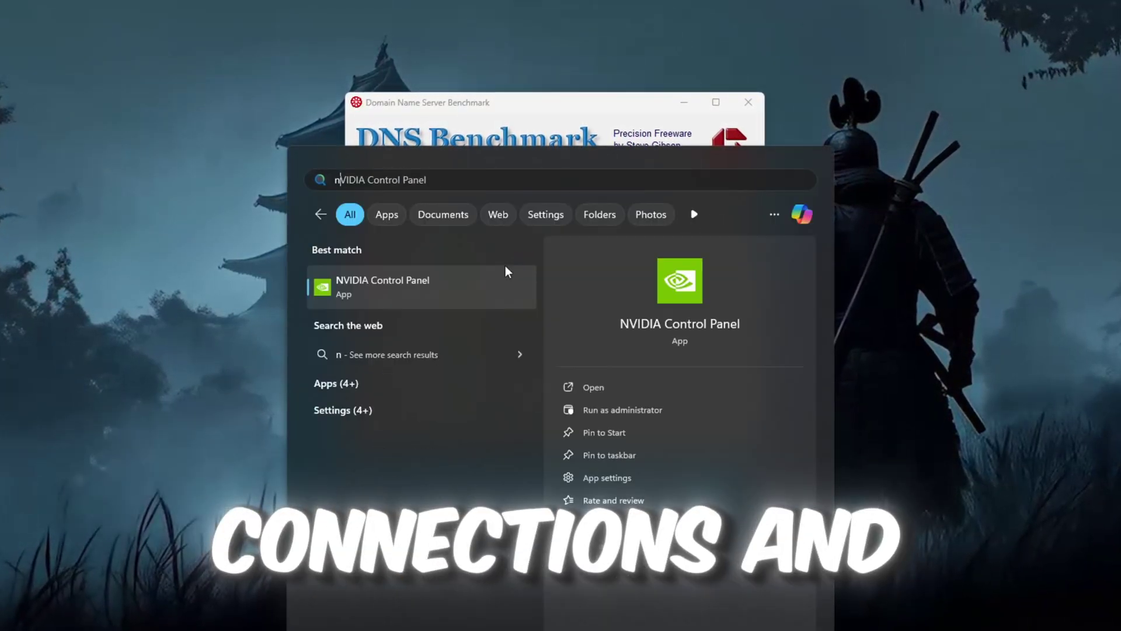
pyautogui.write('etw')
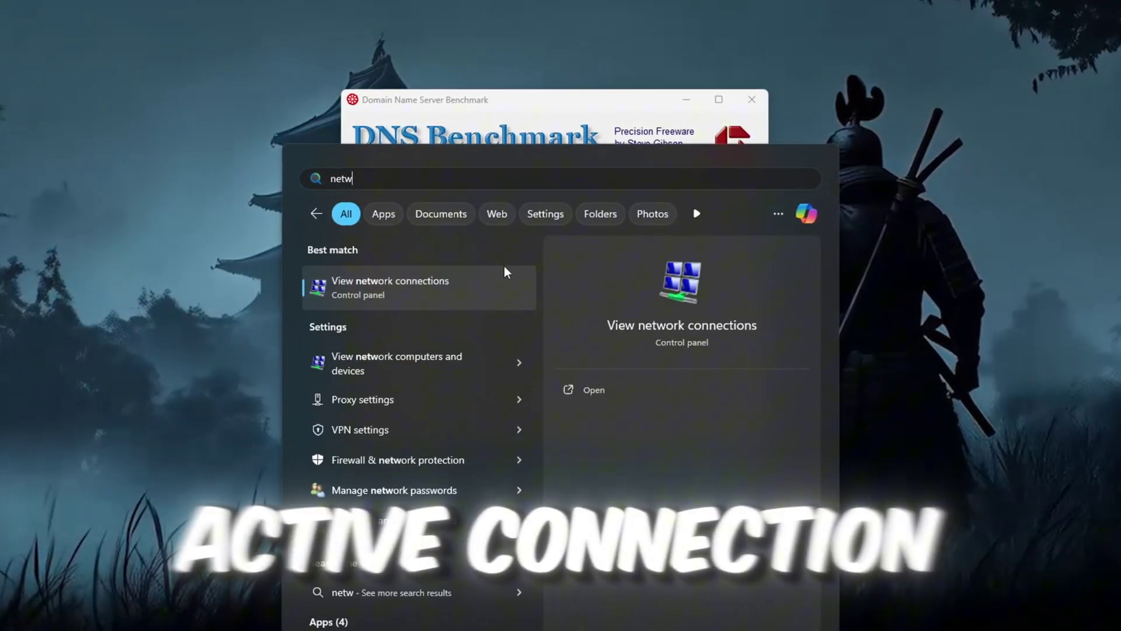
pyautogui.click(504, 265)
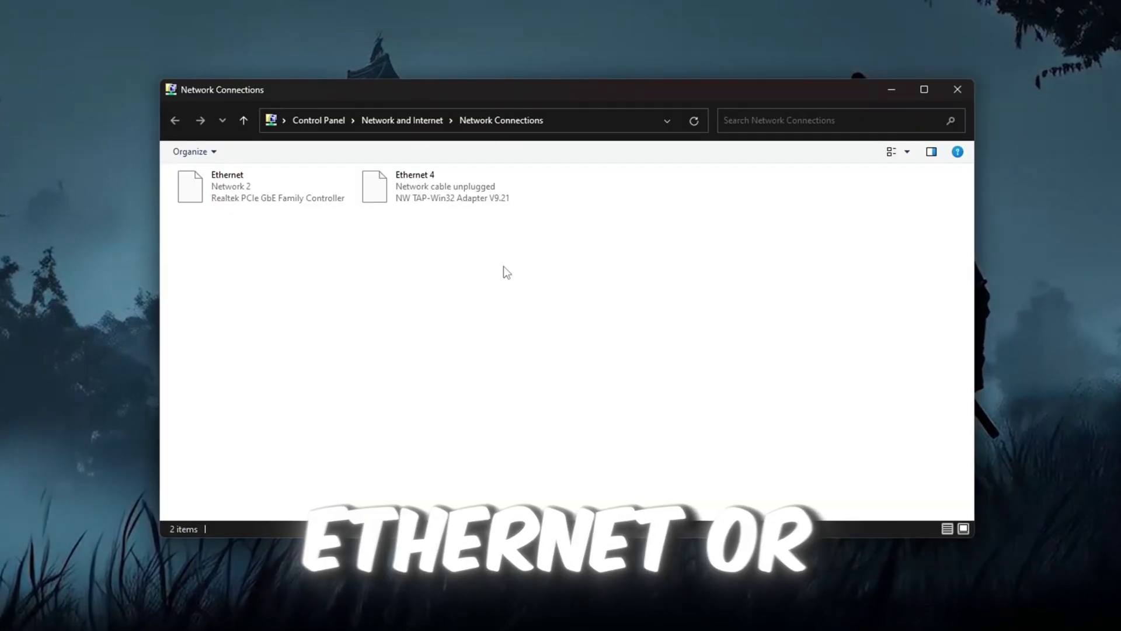
pyautogui.rightClick(274, 185)
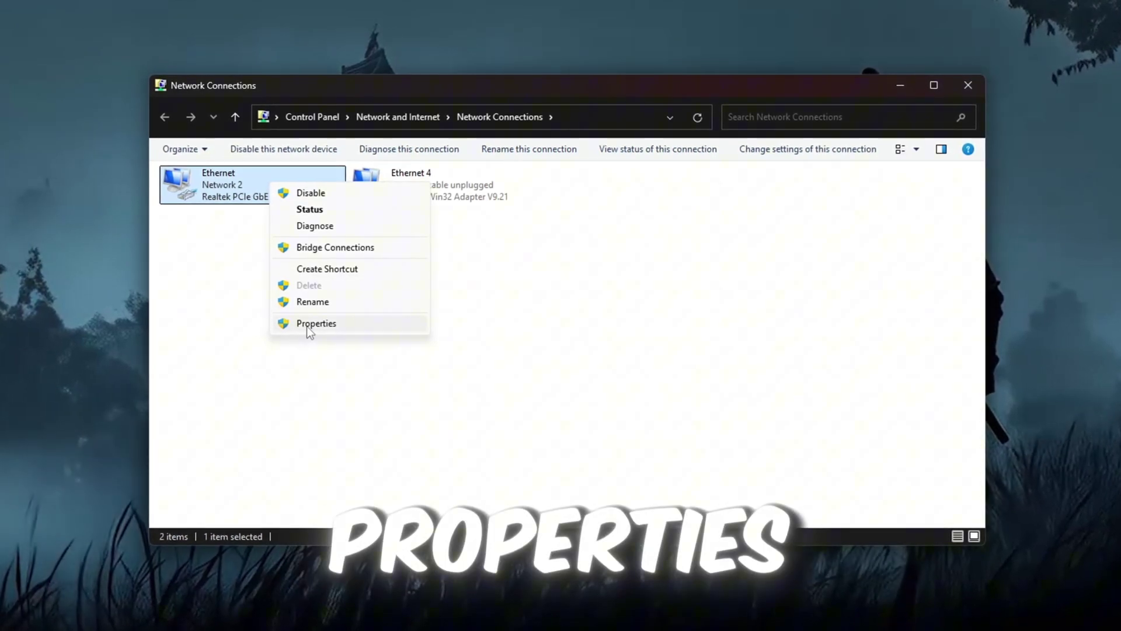
pyautogui.click(306, 324)
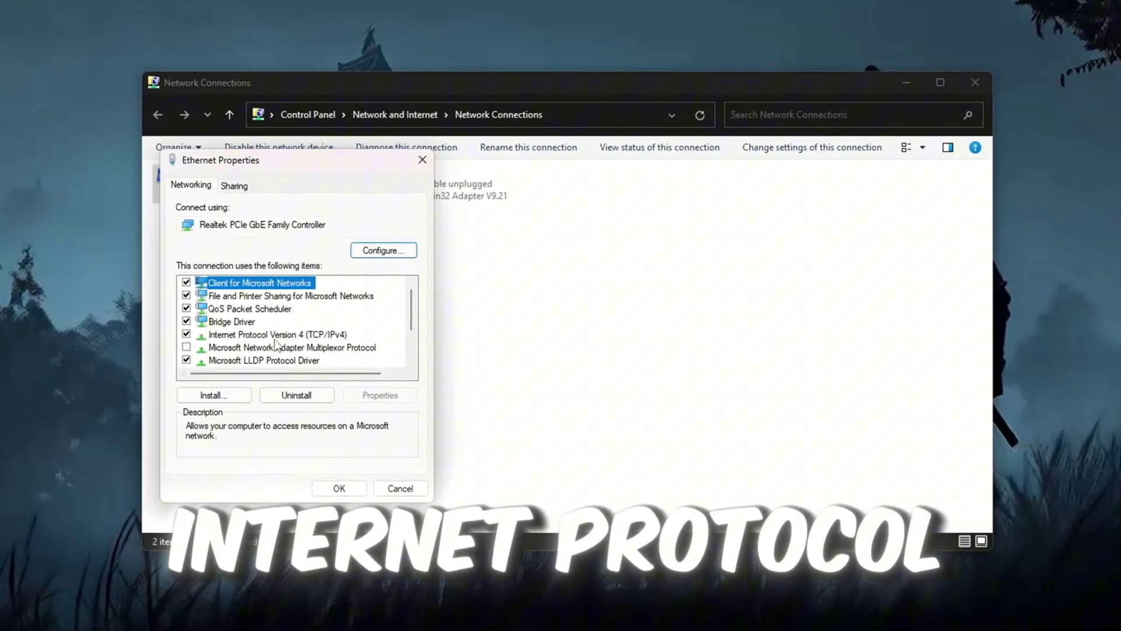
pyautogui.doubleClick(252, 339)
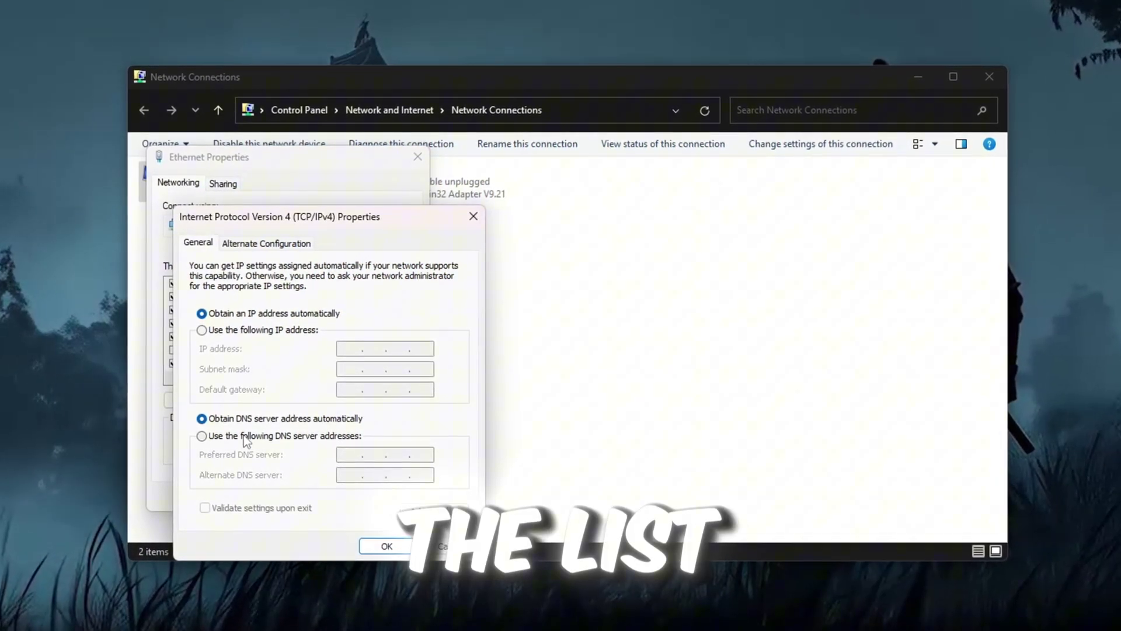
pyautogui.click(245, 439)
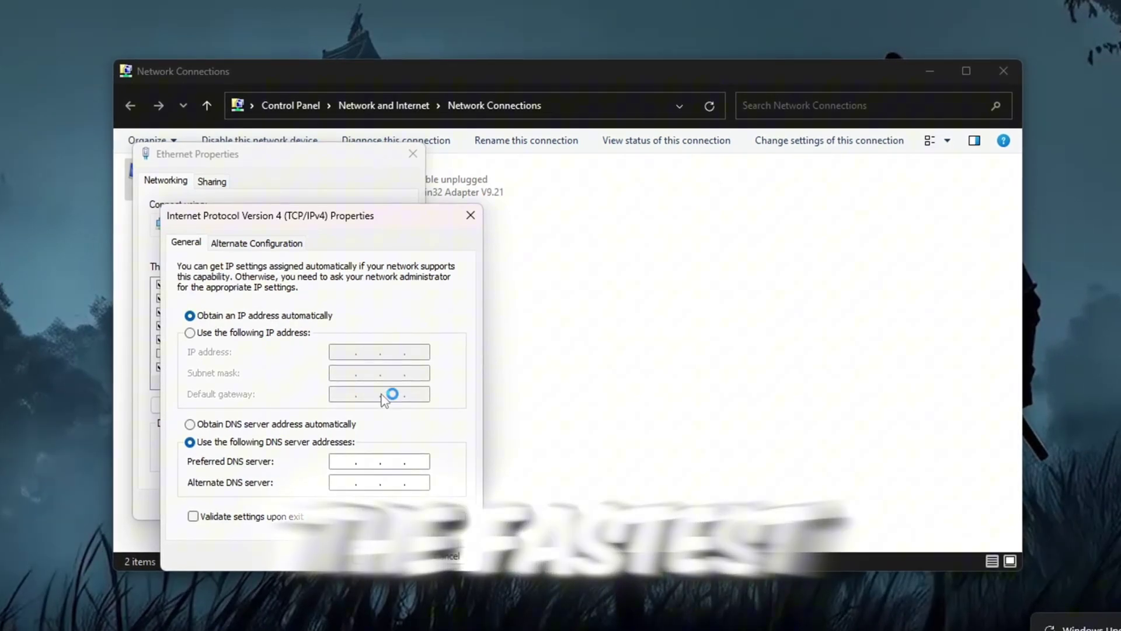
pyautogui.click(373, 461)
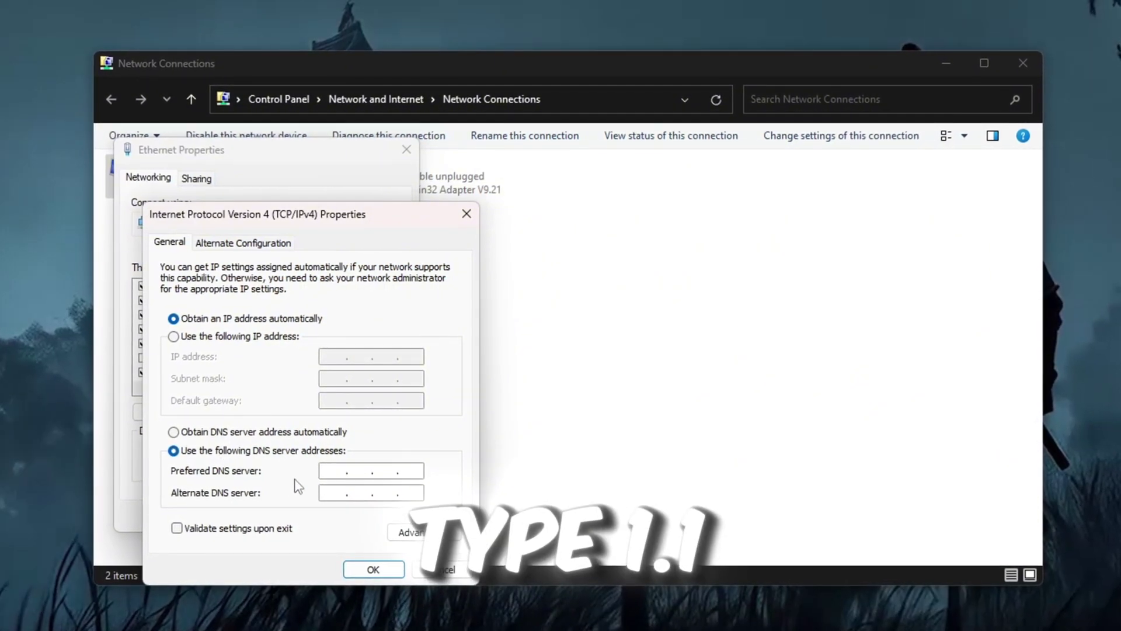
pyautogui.write('1.')
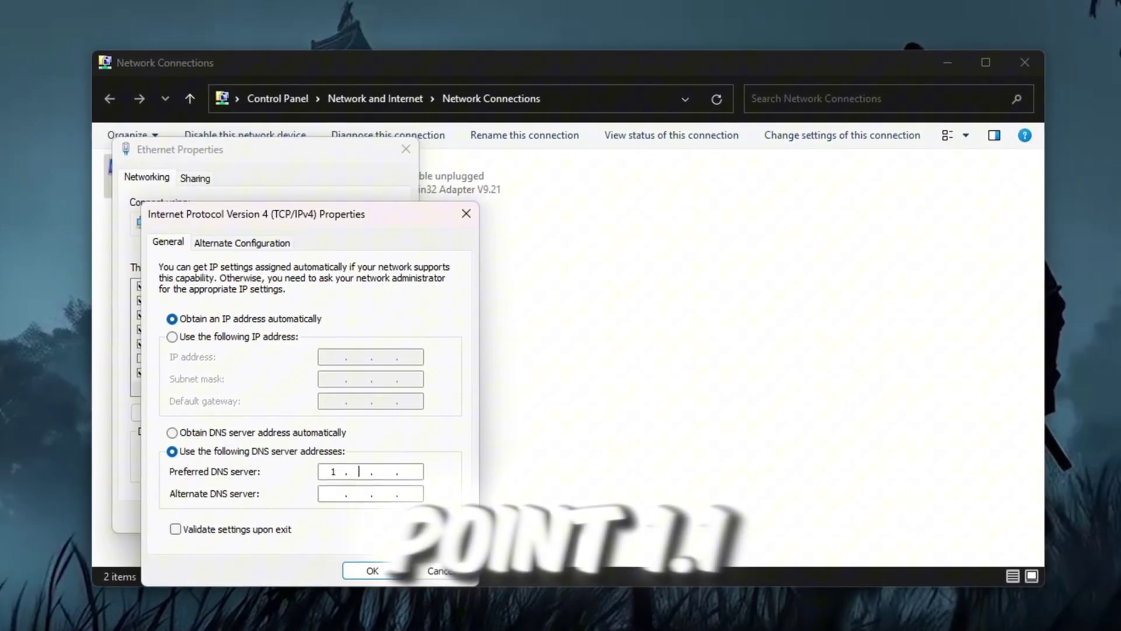
pyautogui.write('.1')
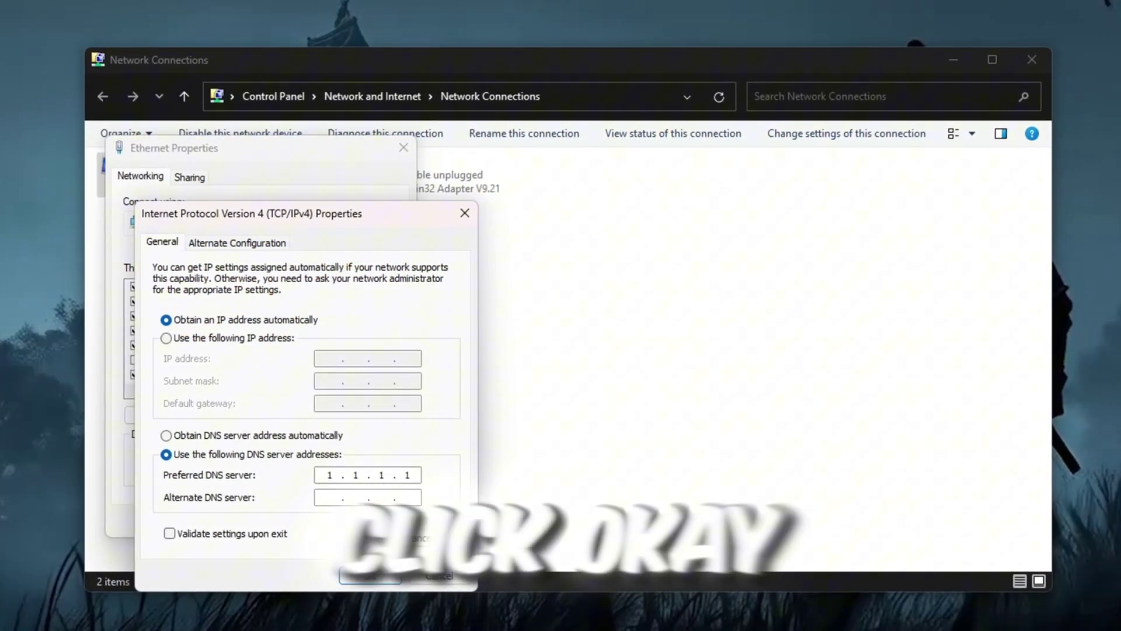
pyautogui.write('.1')
pyautogui.click(376, 578)
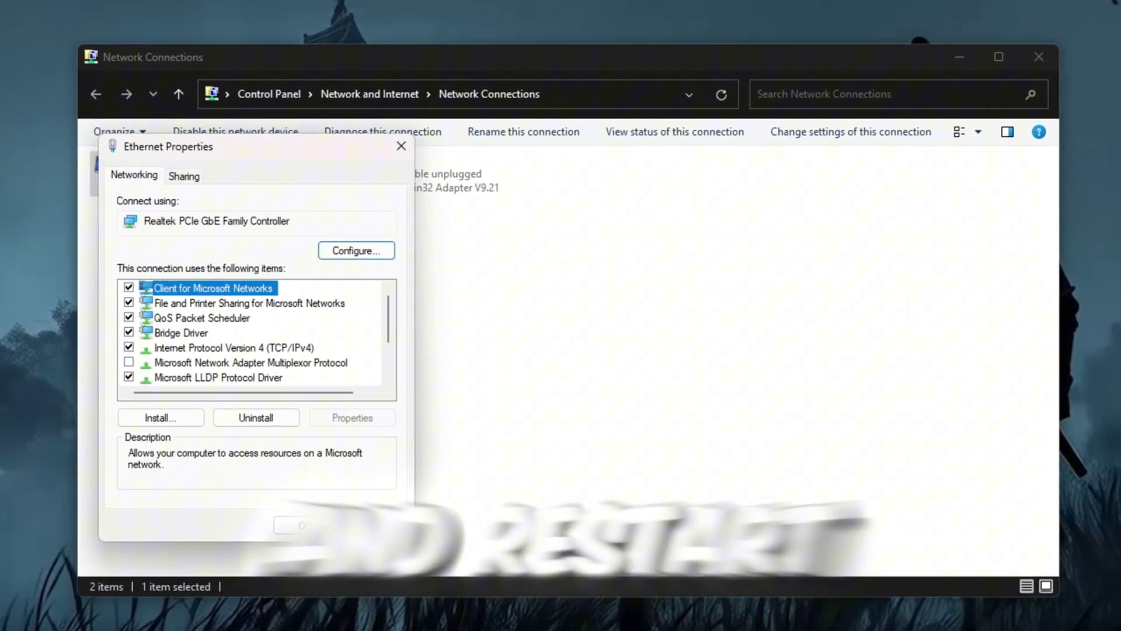
# Close Ethernet Properties with OK and run FilterKeysSetter.exe from the 2-Filter Keys Setter folder
pyautogui.click(334, 528)
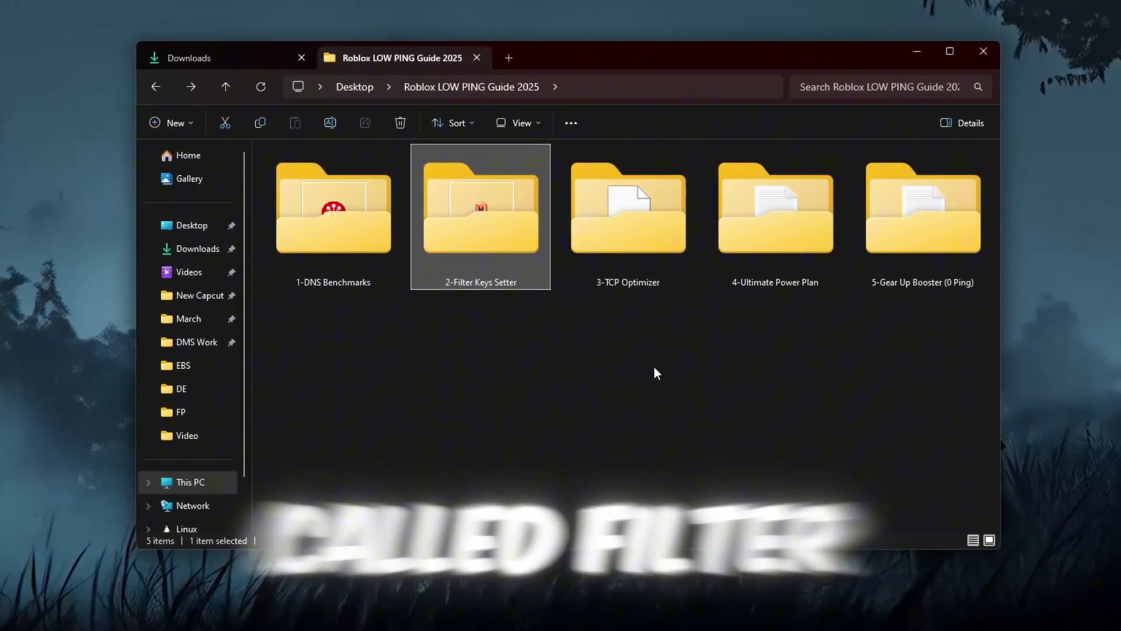
pyautogui.doubleClick(496, 233)
pyautogui.click(469, 174)
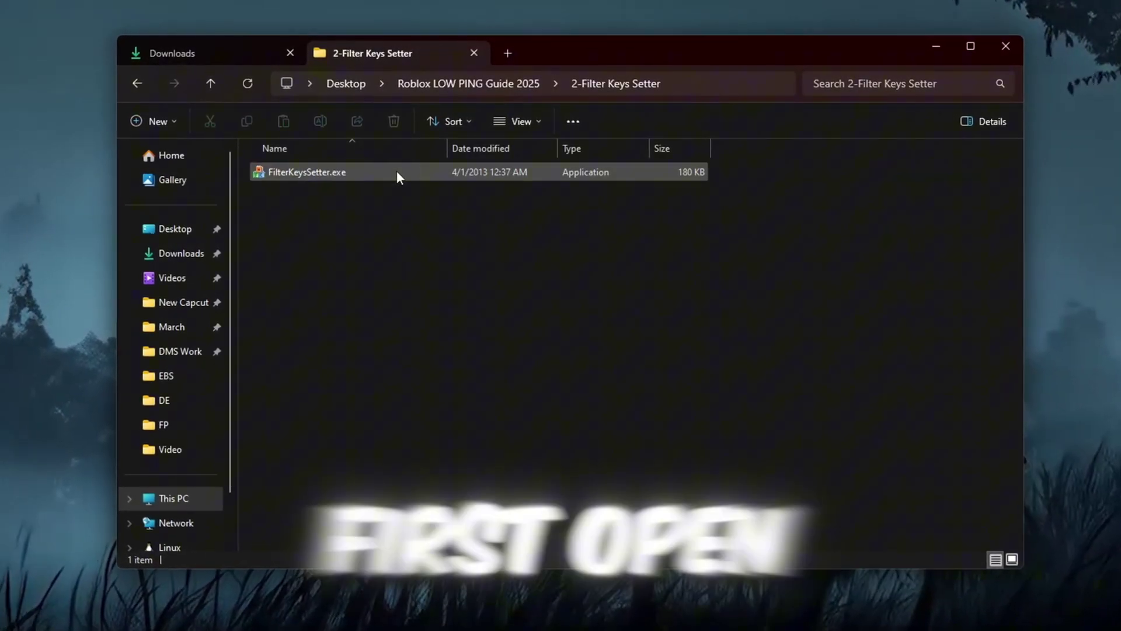
pyautogui.doubleClick(397, 171)
# Keep repeat delay 130 ms and repeat rate 10 ms, and tick 'Save to registry'
pyautogui.click(941, 44)
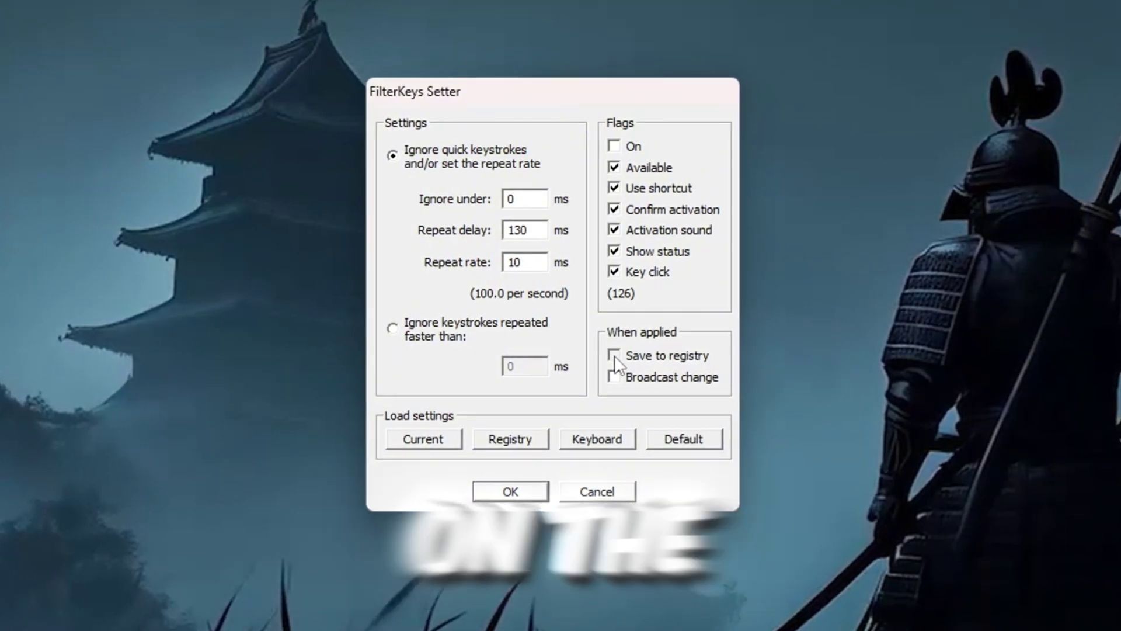
pyautogui.click(614, 353)
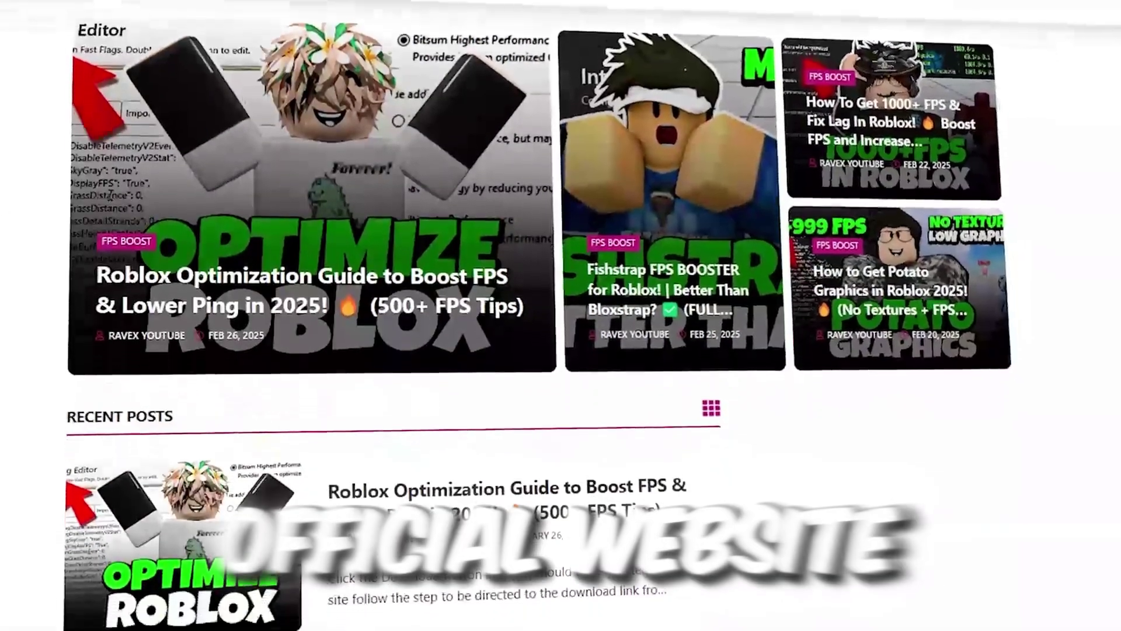
pyautogui.scroll(-5, 244, 200)
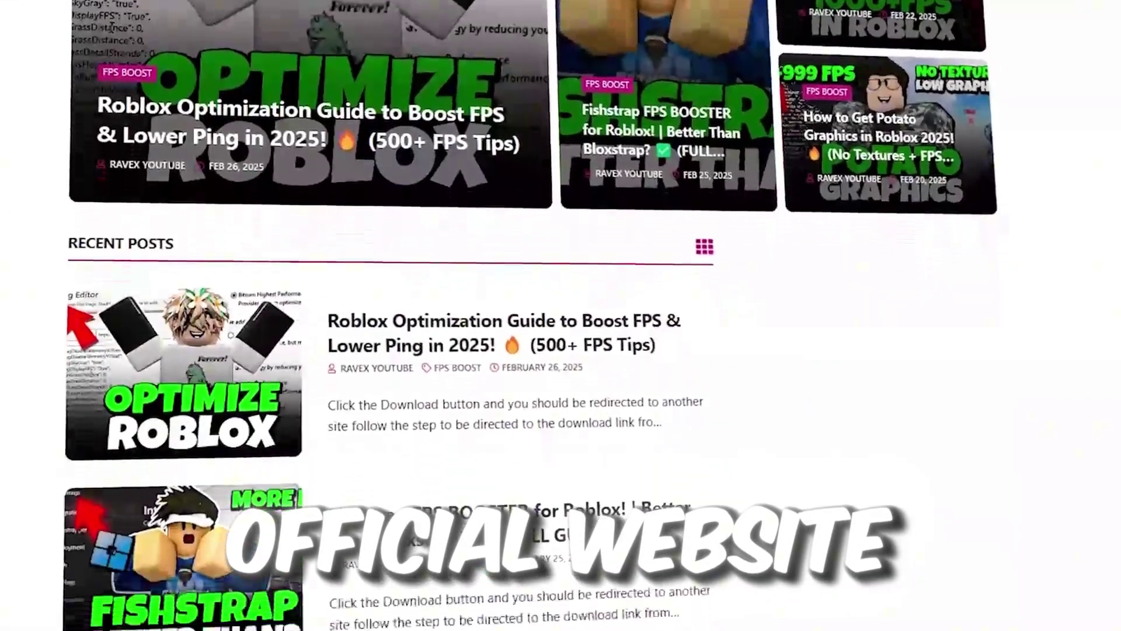
pyautogui.scroll(-3, 386, 351)
pyautogui.scroll(-3, 386, 350)
pyautogui.scroll(-3, 386, 351)
pyautogui.scroll(-3, 385, 351)
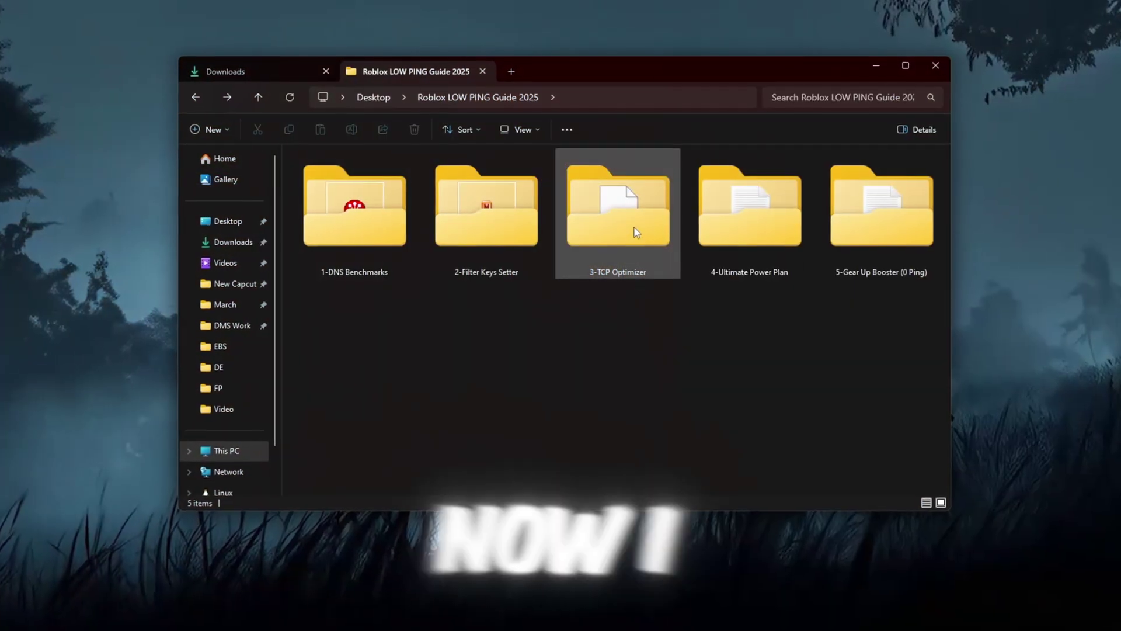
# Launch TCPOptimizer.exe from the 3-TCP Optimizer folder and select the Realtek PCIe GbE adapter
pyautogui.doubleClick(635, 227)
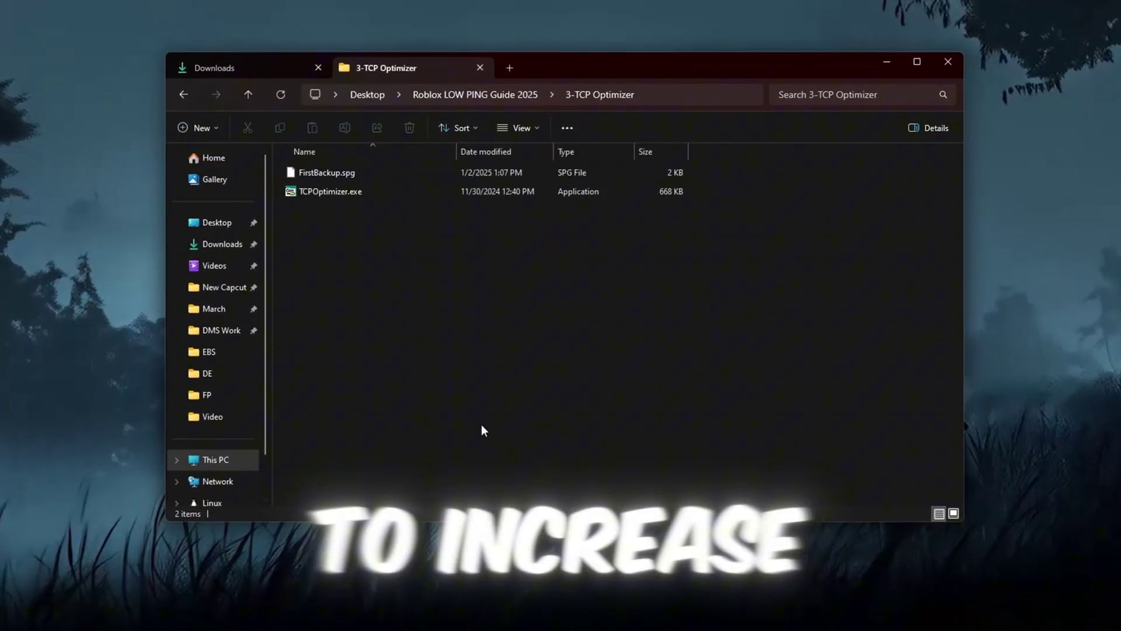
pyautogui.click(389, 191)
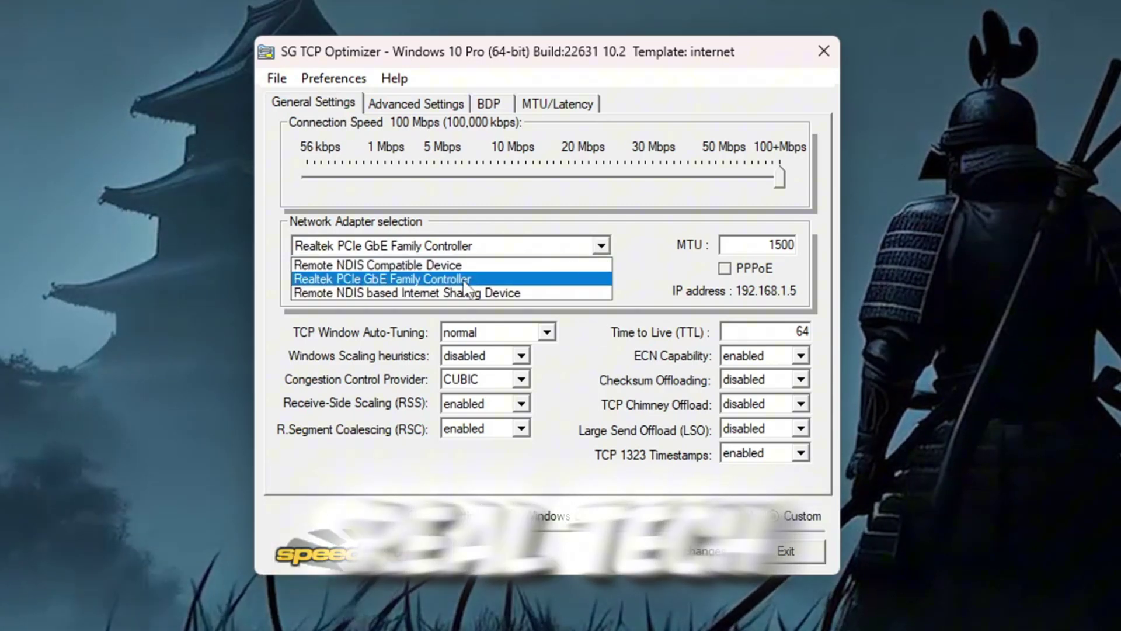
pyautogui.click(462, 279)
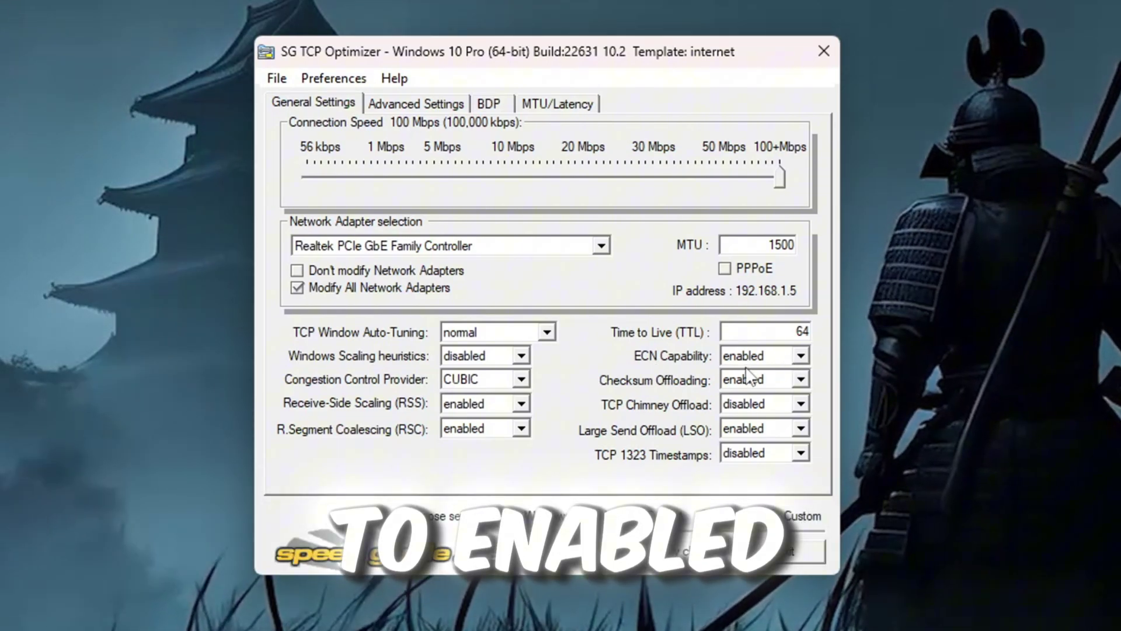
# Disable Checksum Offloading and Large Send Offload, and enable TCP 1323 Timestamps
pyautogui.click(801, 379)
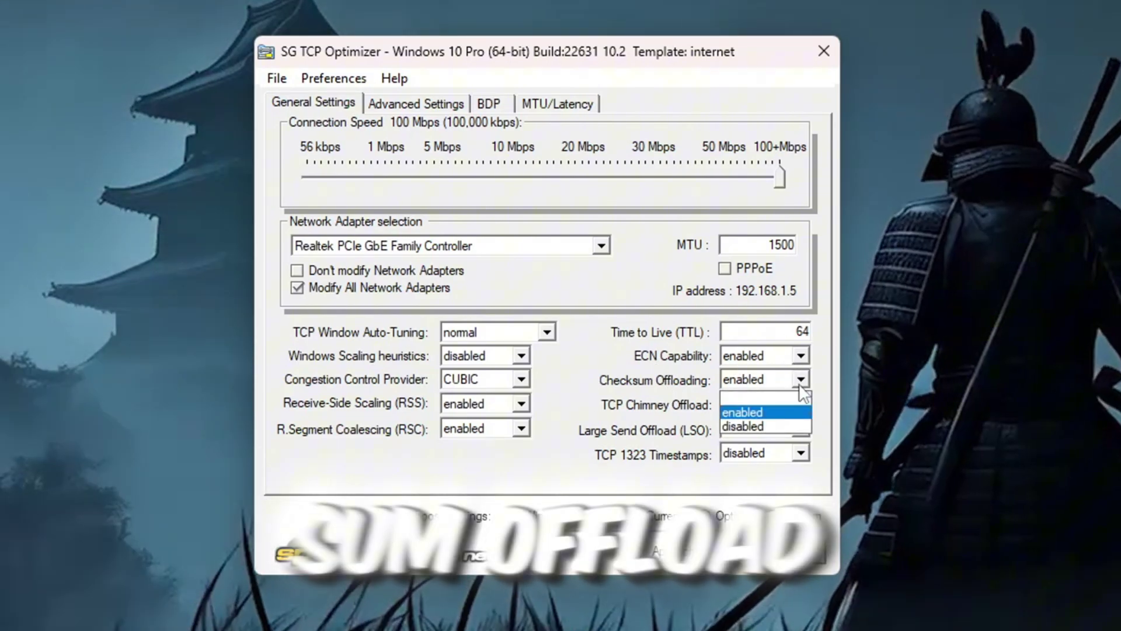
pyautogui.click(780, 422)
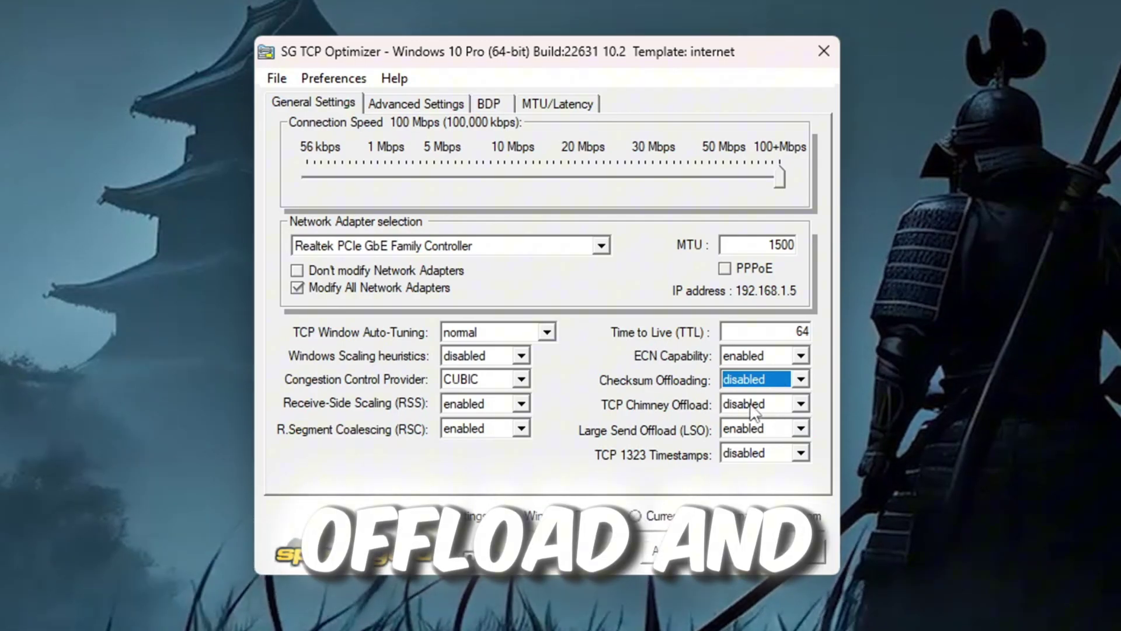
pyautogui.click(780, 474)
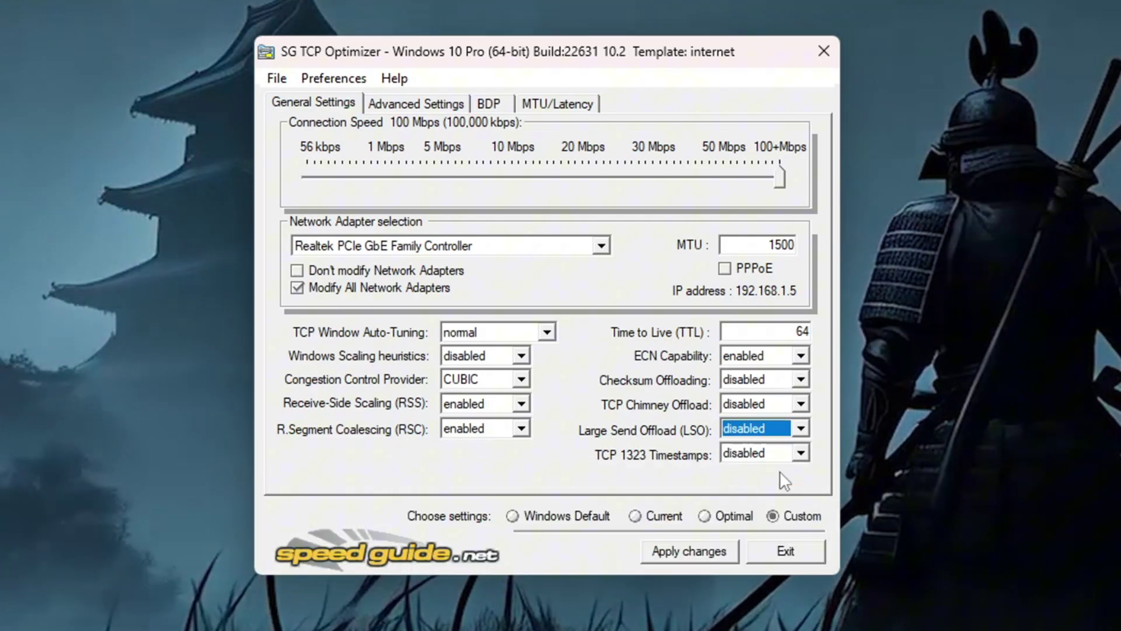
pyautogui.click(799, 454)
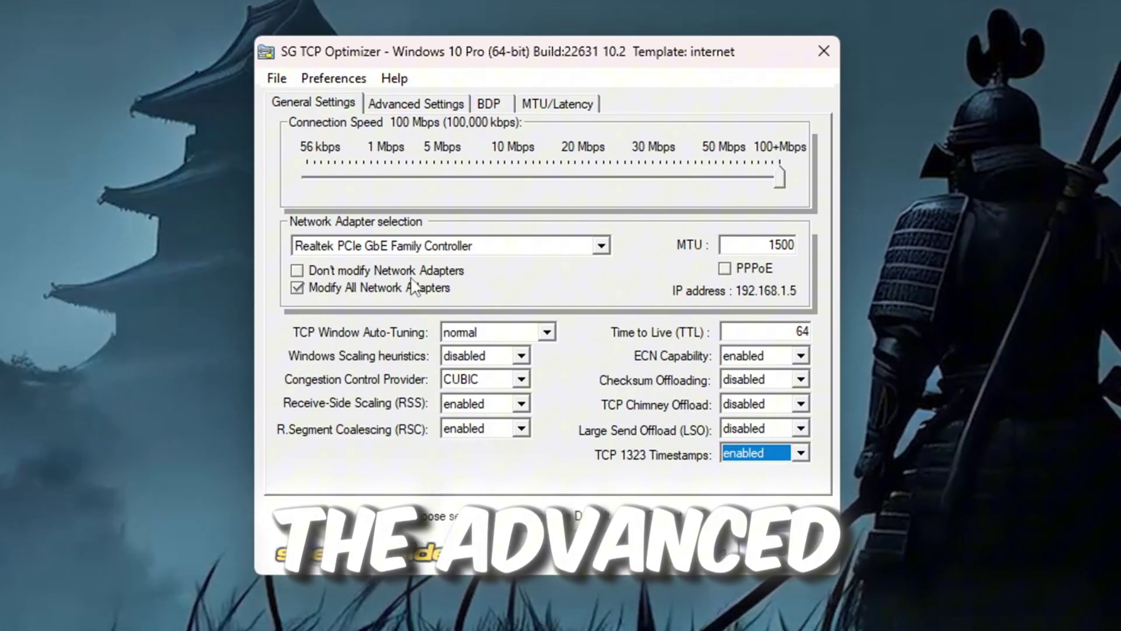
pyautogui.click(394, 107)
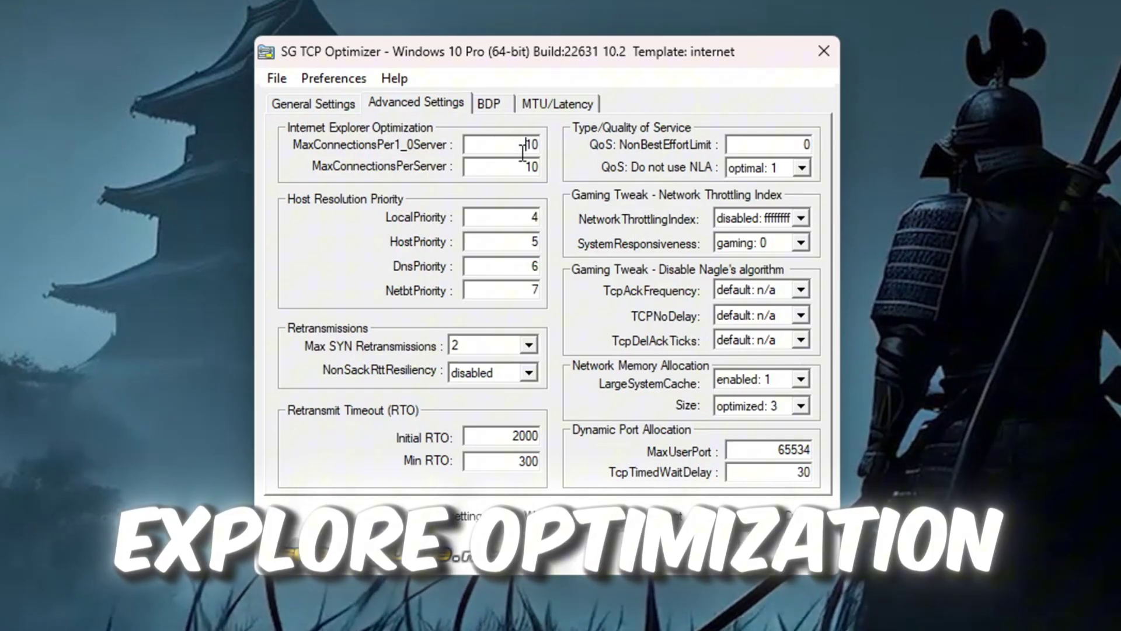
pyautogui.write('10')
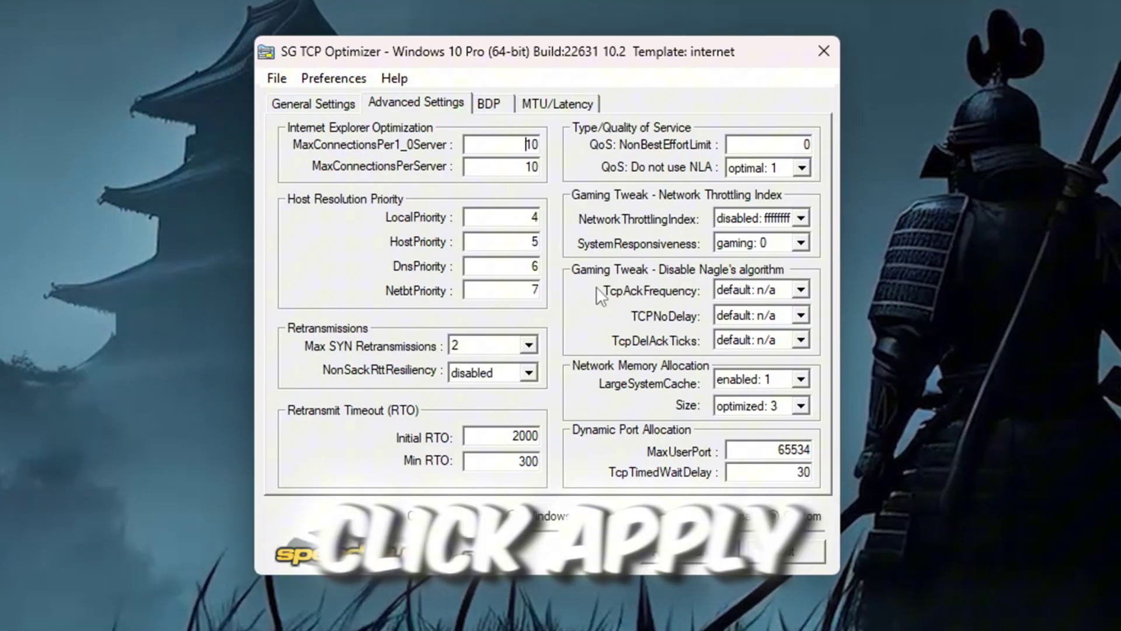
# Apply the changed TCP settings with Backup left ticked and confirm
pyautogui.click(698, 560)
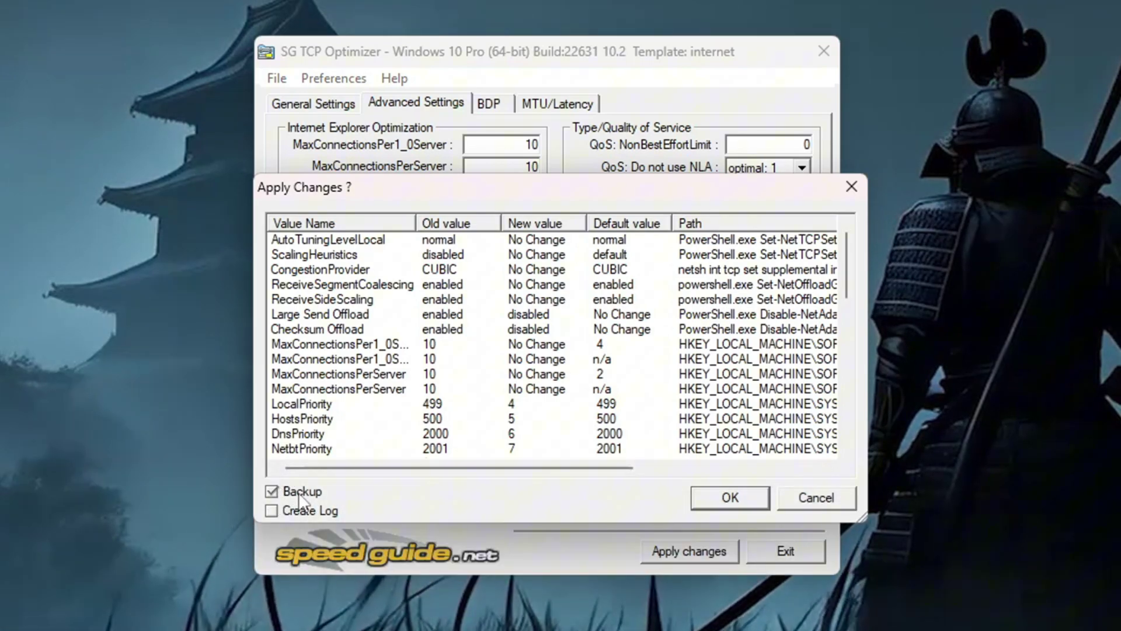
pyautogui.click(746, 499)
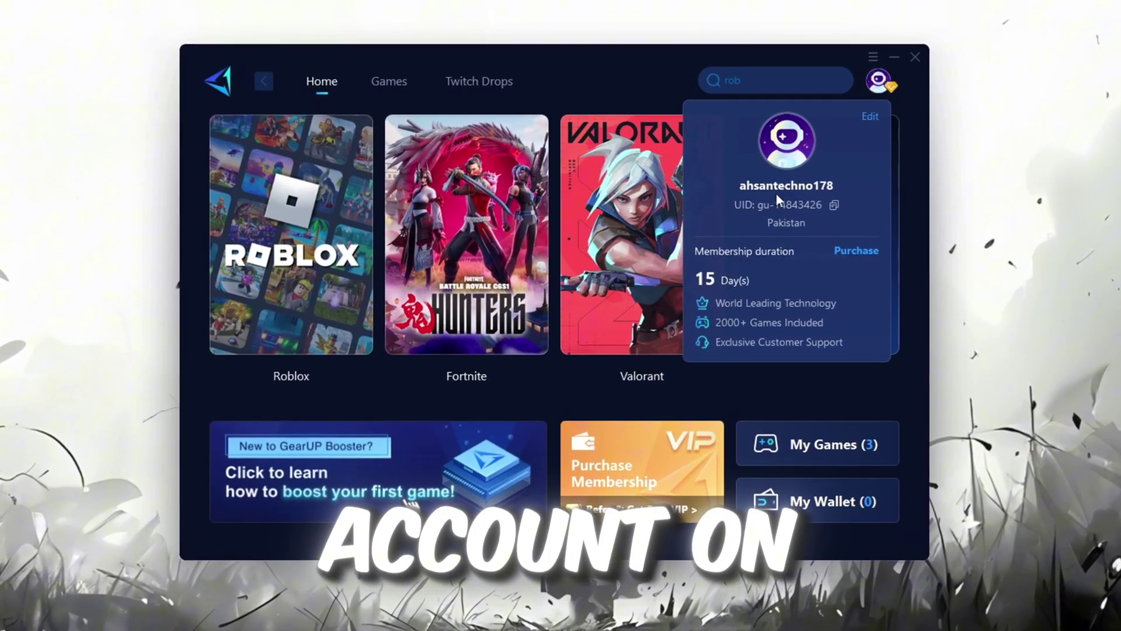
pyautogui.moveTo(632, 233)
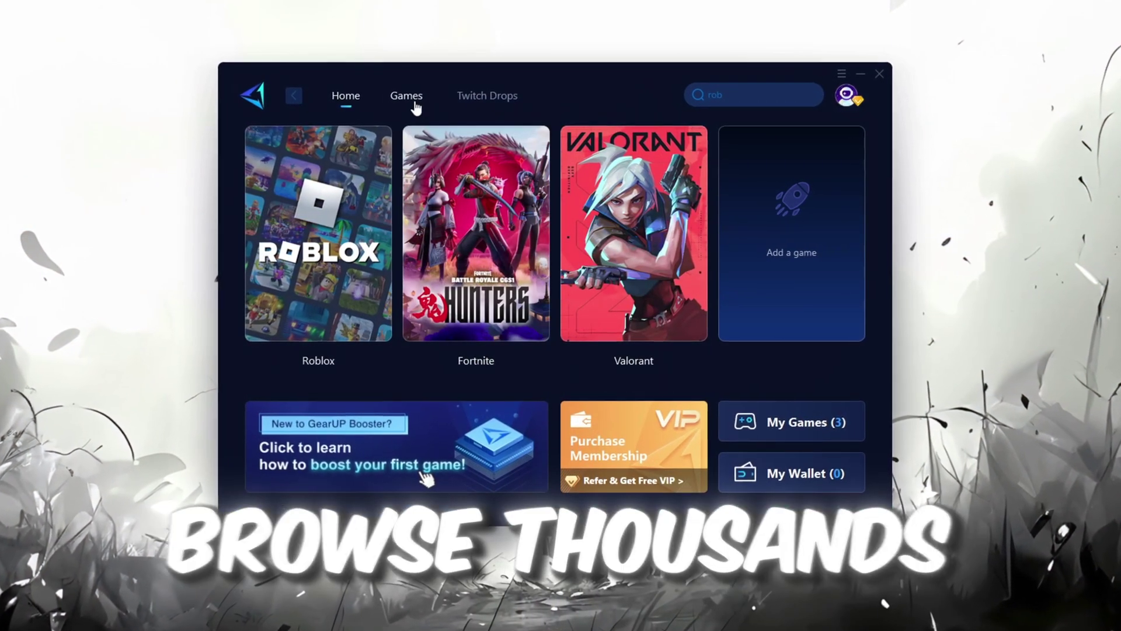
pyautogui.click(408, 97)
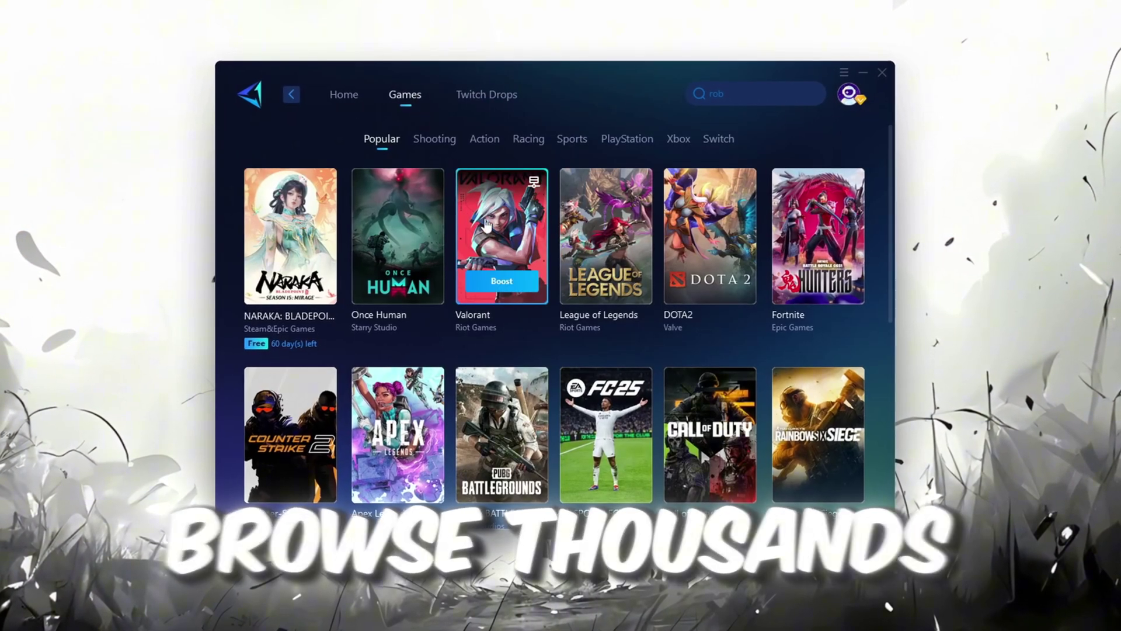
pyautogui.scroll(-5, 543, 302)
pyautogui.scroll(3, 502, 140)
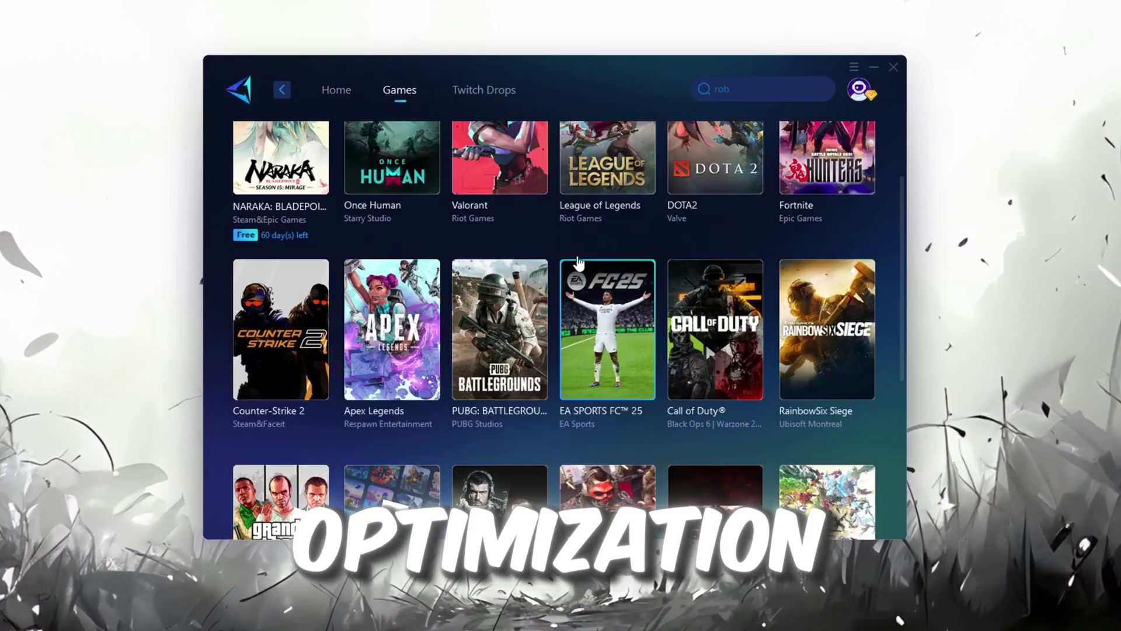
pyautogui.scroll(2, 499, 167)
pyautogui.click(331, 87)
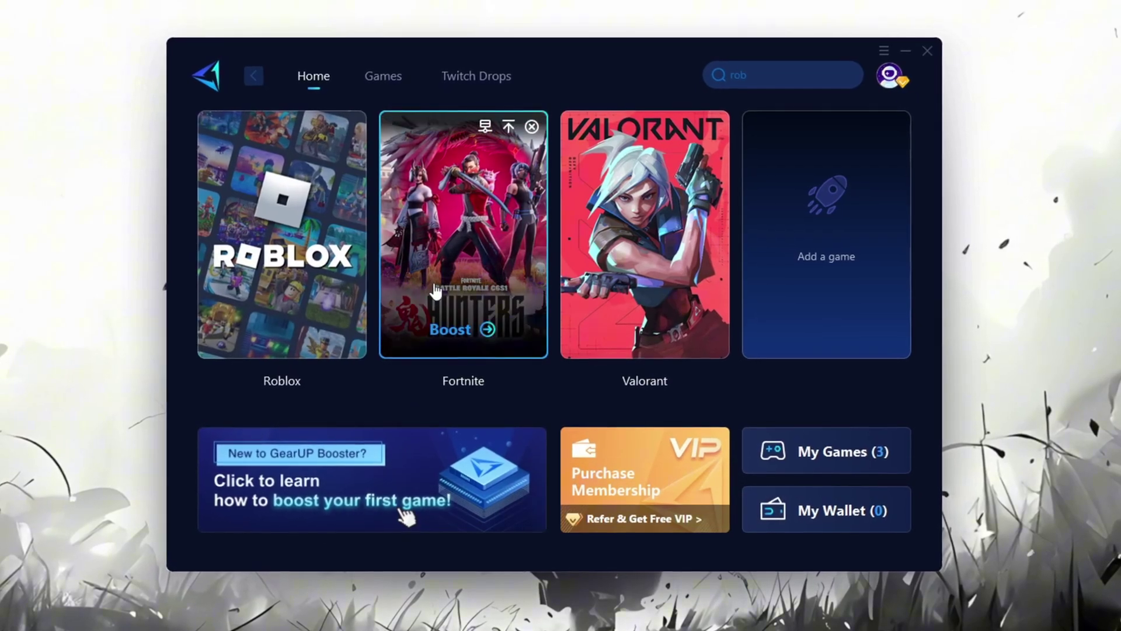
pyautogui.moveTo(273, 235)
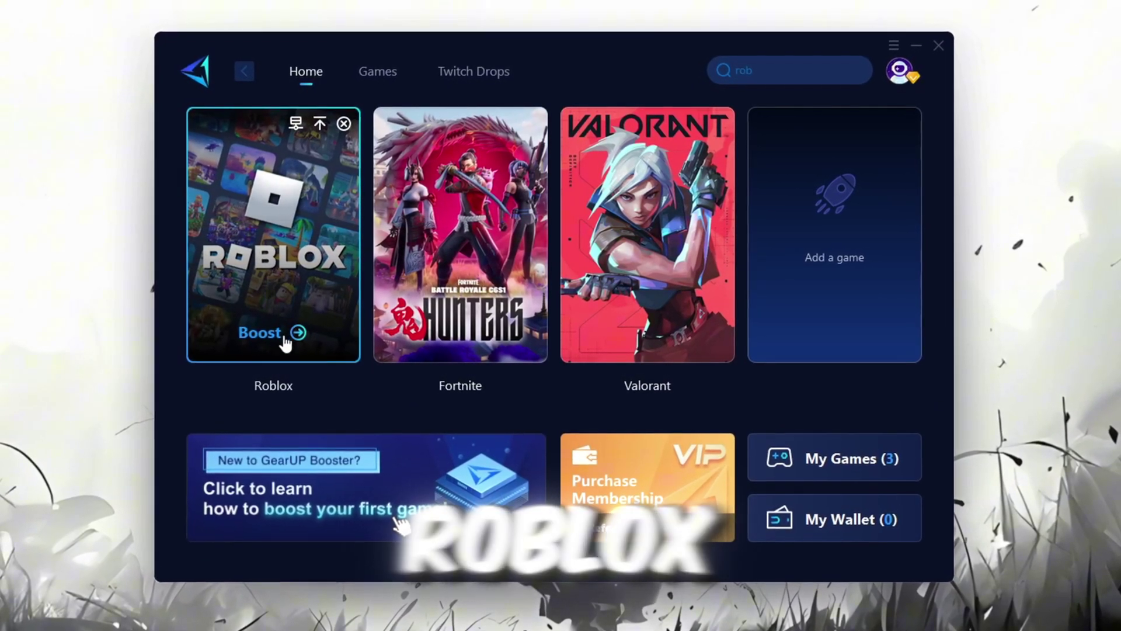
# Start boosting Roblox, leaving the server region on Auto
pyautogui.click(265, 341)
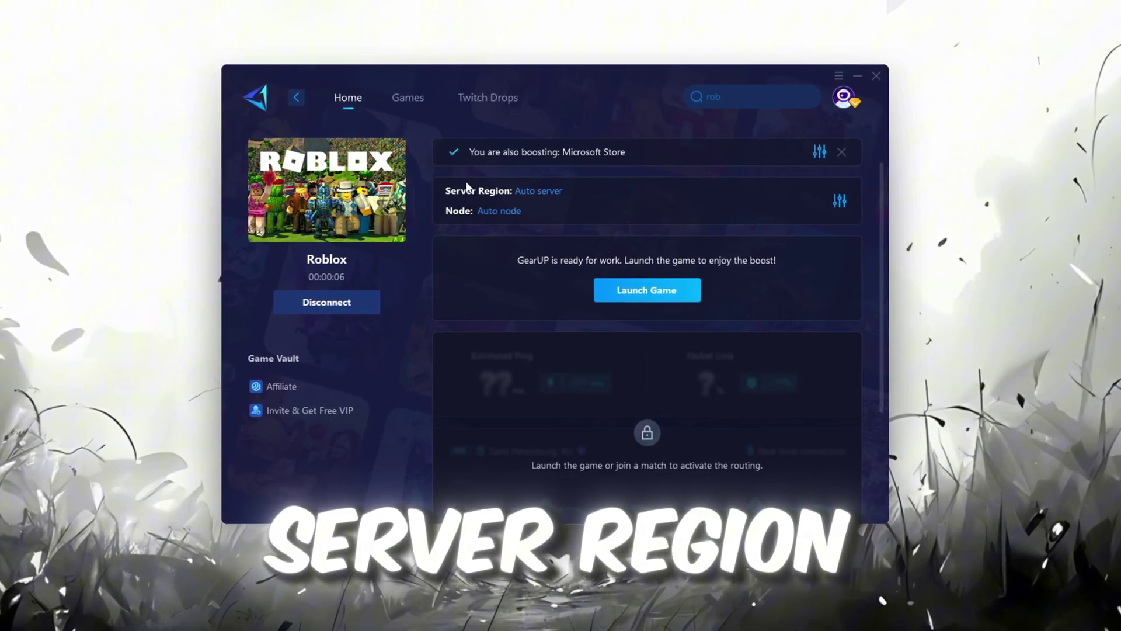
pyautogui.click(538, 191)
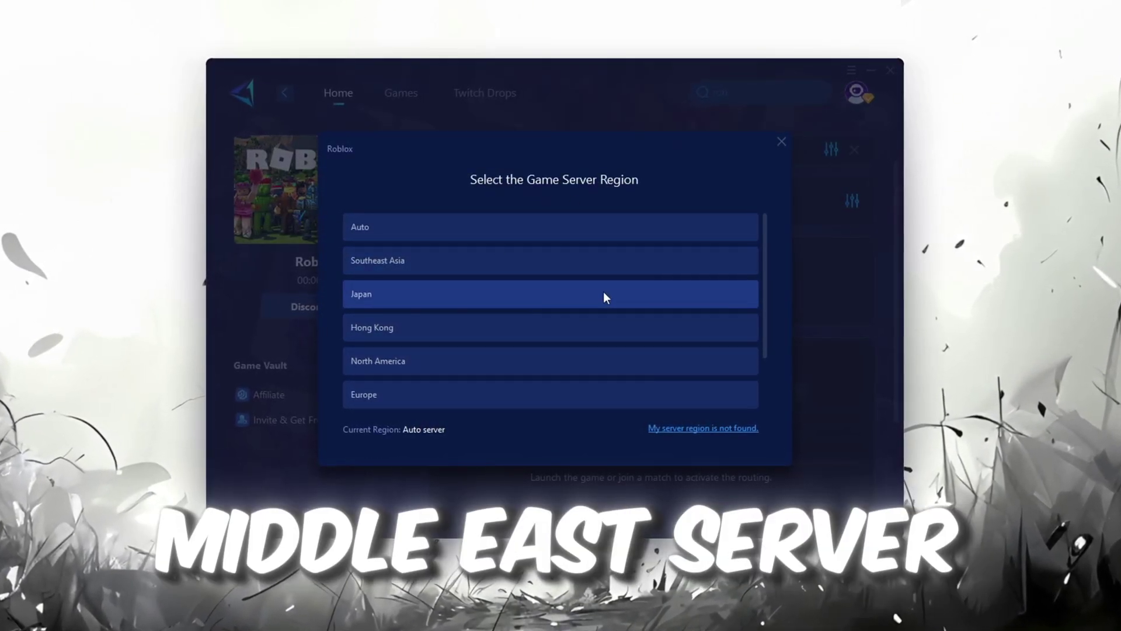
pyautogui.scroll(-2, 610, 326)
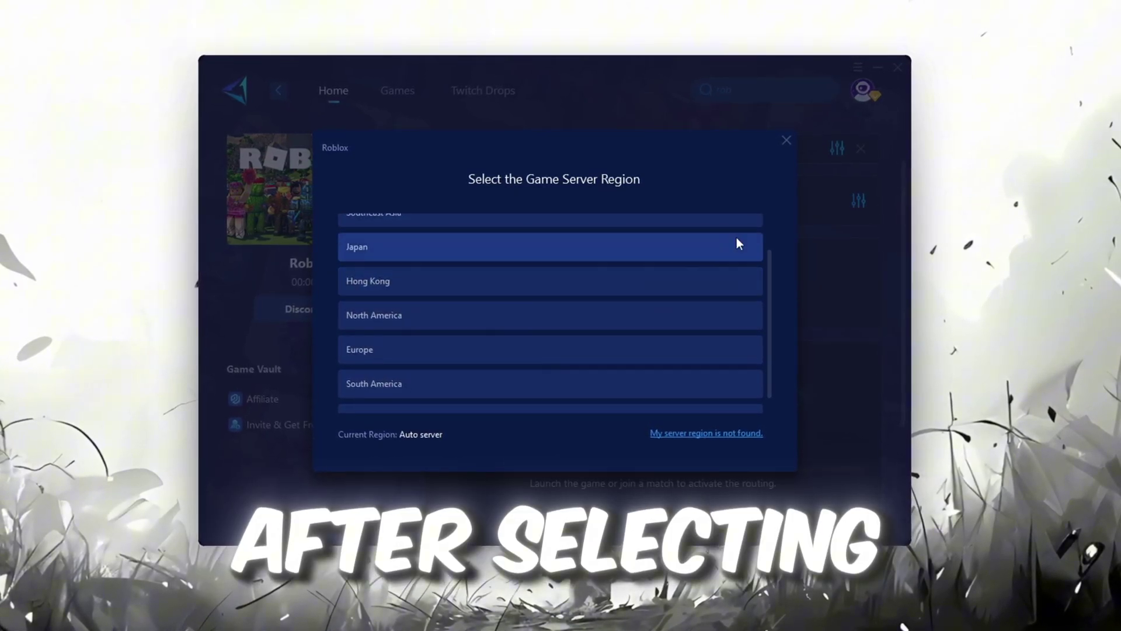
pyautogui.click(787, 143)
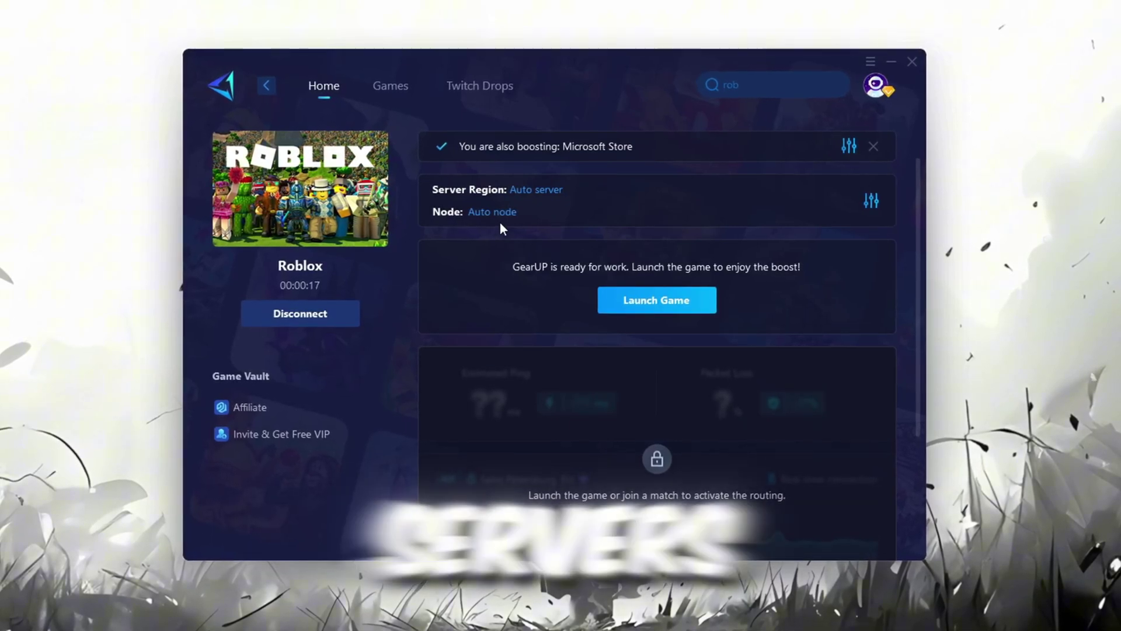
# Keep the automatic server node and close GearUP Booster
pyautogui.click(496, 213)
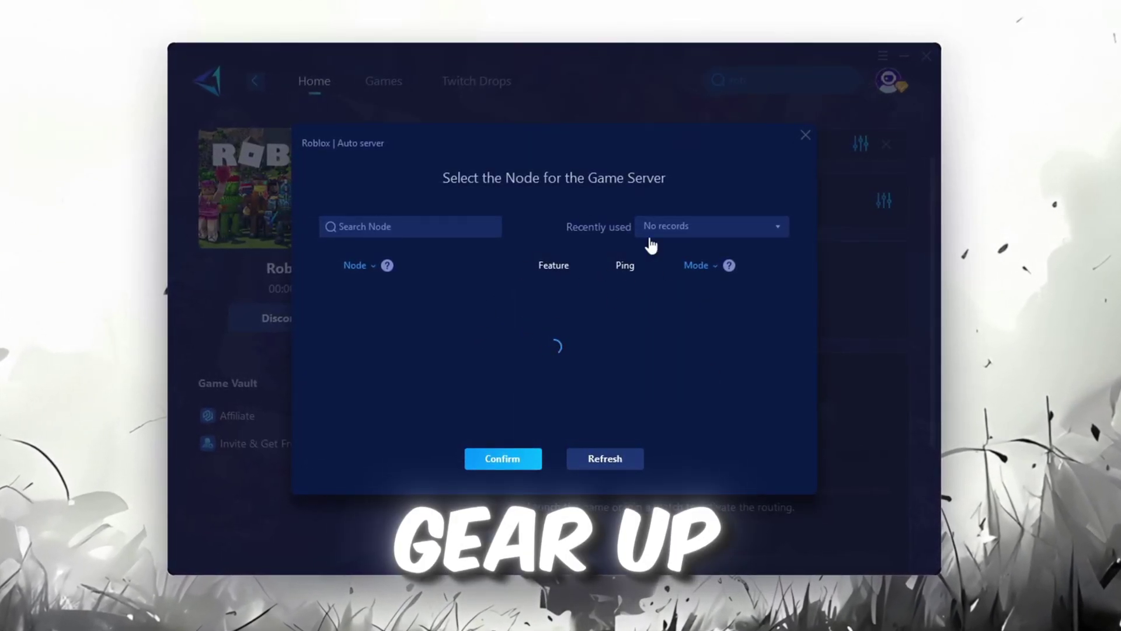
pyautogui.scroll(-2, 526, 314)
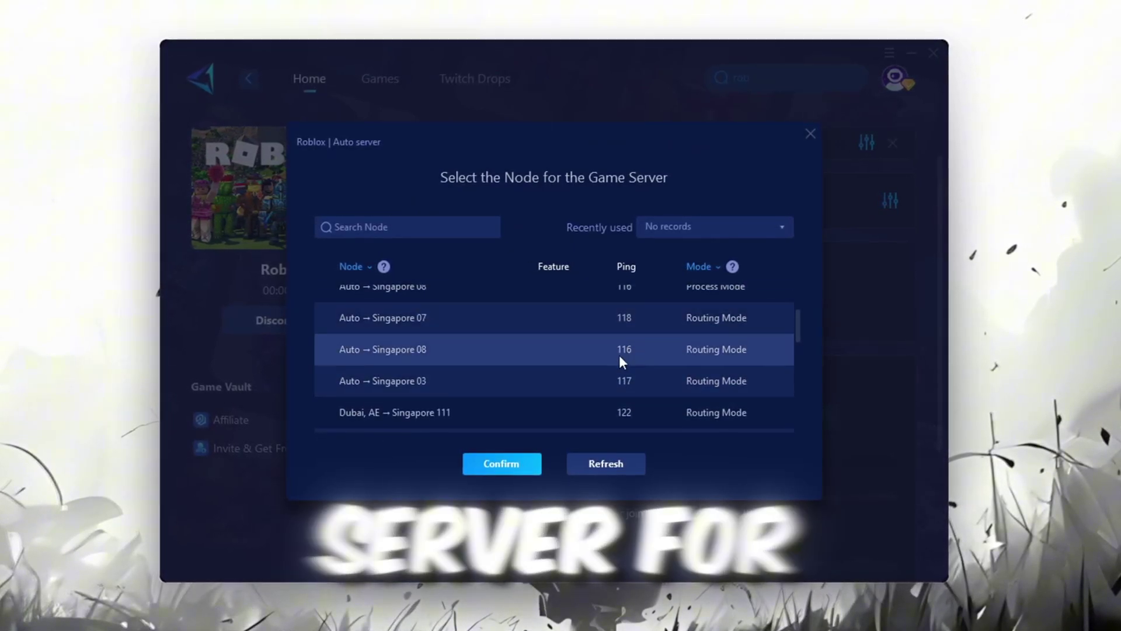
pyautogui.click(809, 138)
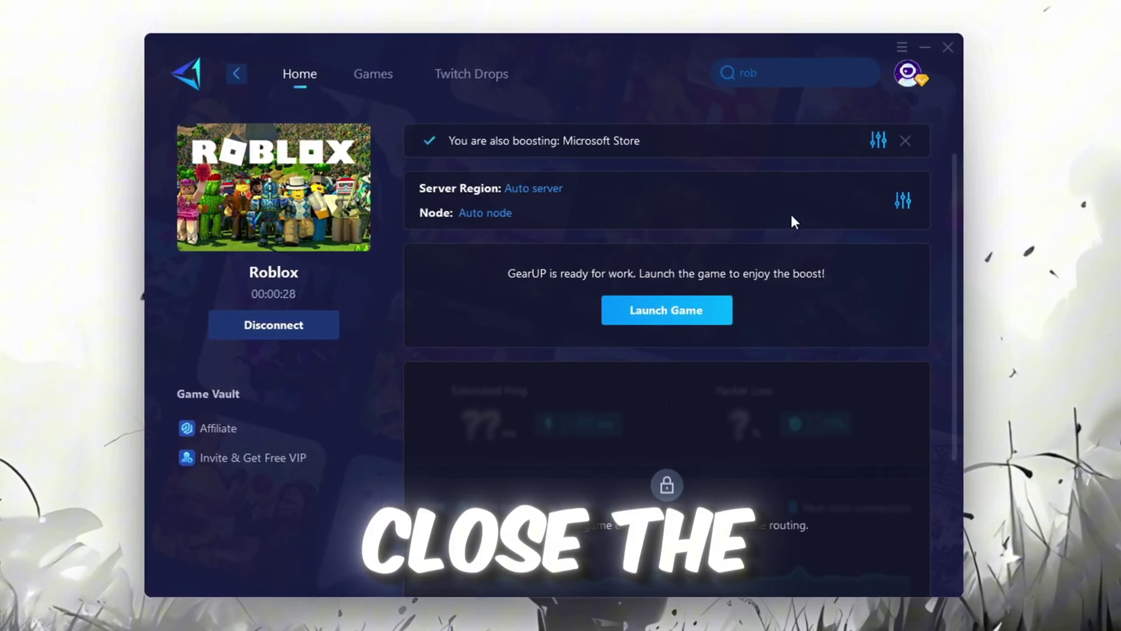
pyautogui.click(954, 44)
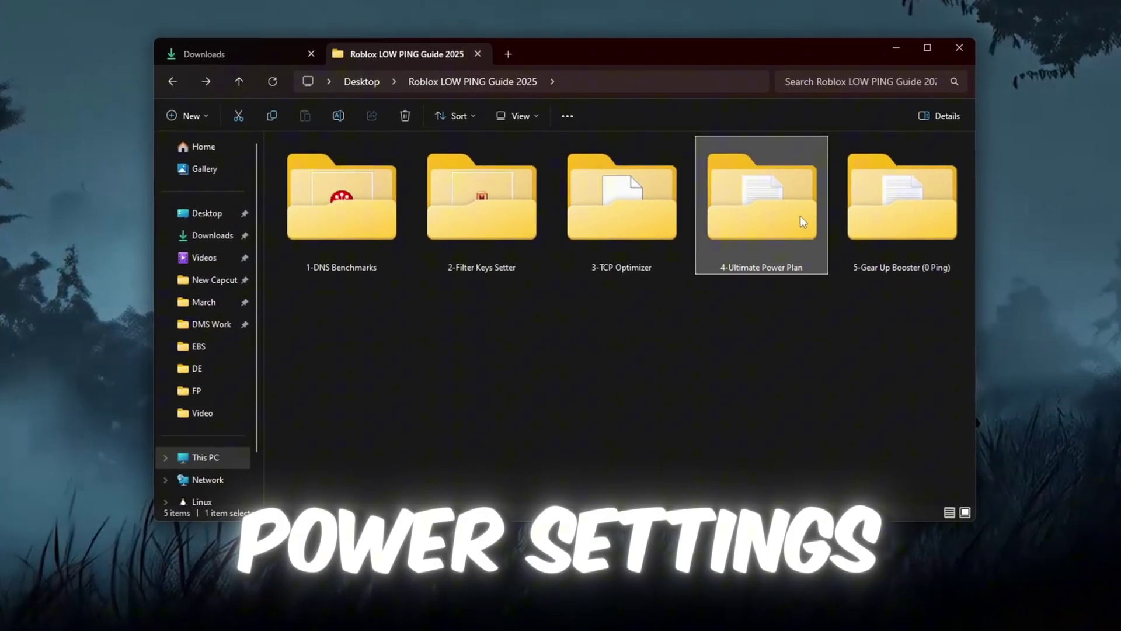
# Open Command.txt from the 4-Ultimate Power Plan folder and select its powercfg command
pyautogui.doubleClick(800, 216)
pyautogui.doubleClick(436, 165)
pyautogui.hotkey('ctrl', 'a')
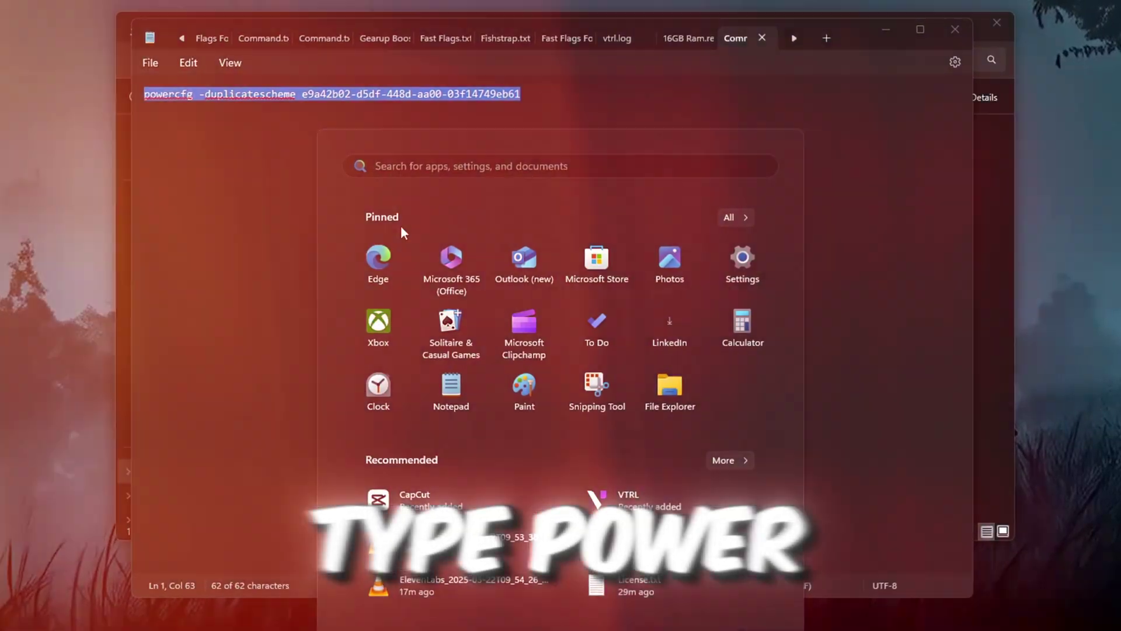
pyautogui.write('edit')
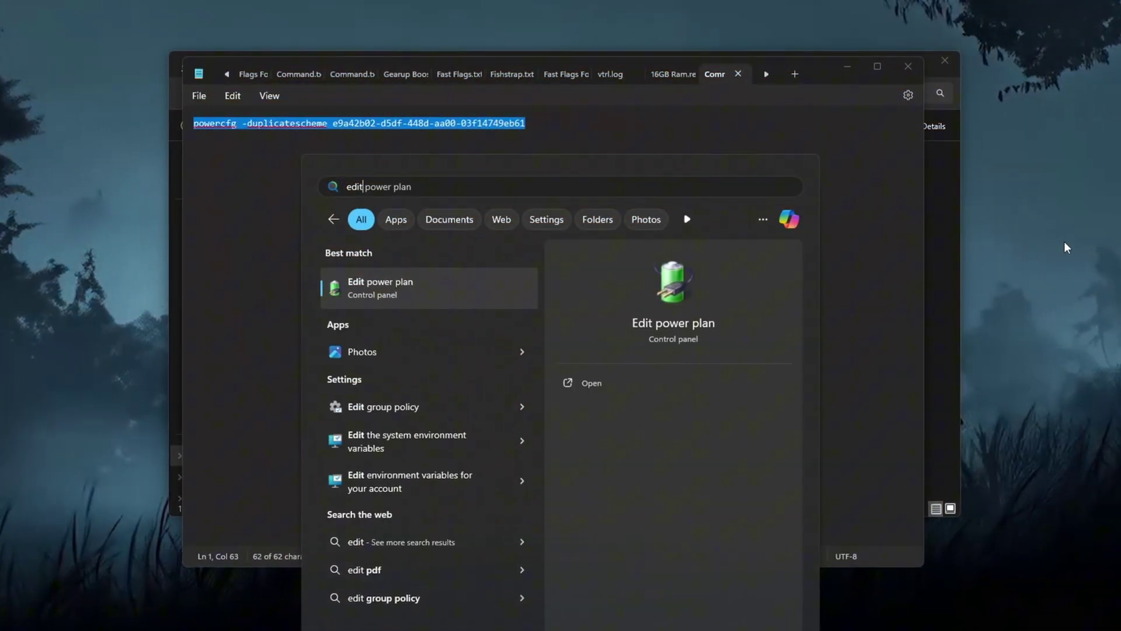
# In Power Options, switch to Balanced, then back to Bitsum Highest Performance, and close the list
pyautogui.click(487, 292)
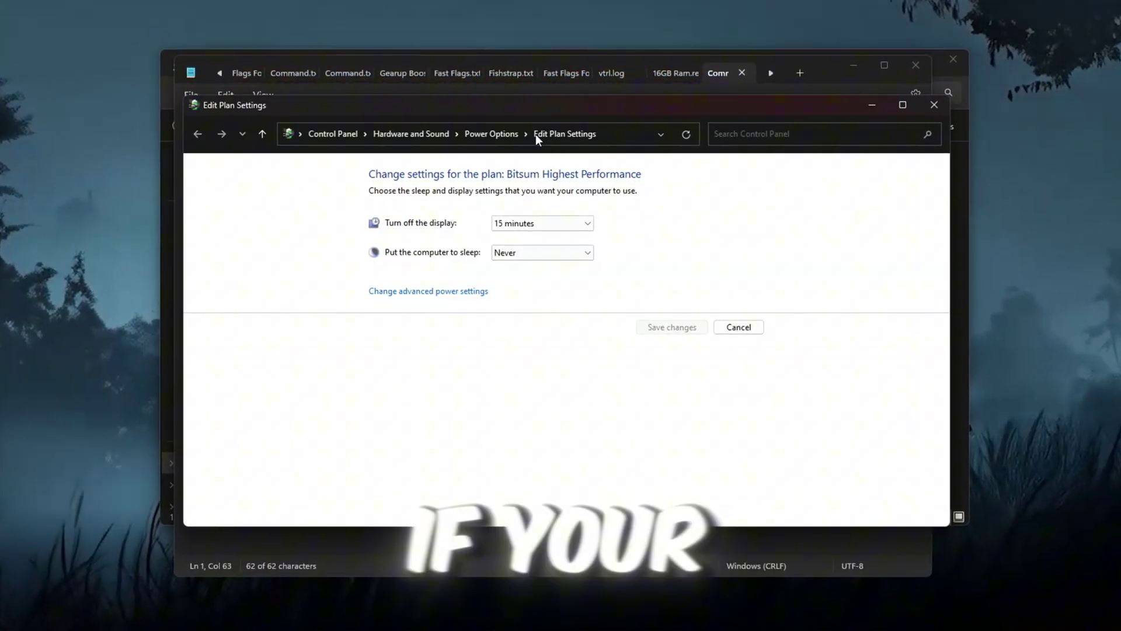
pyautogui.click(493, 133)
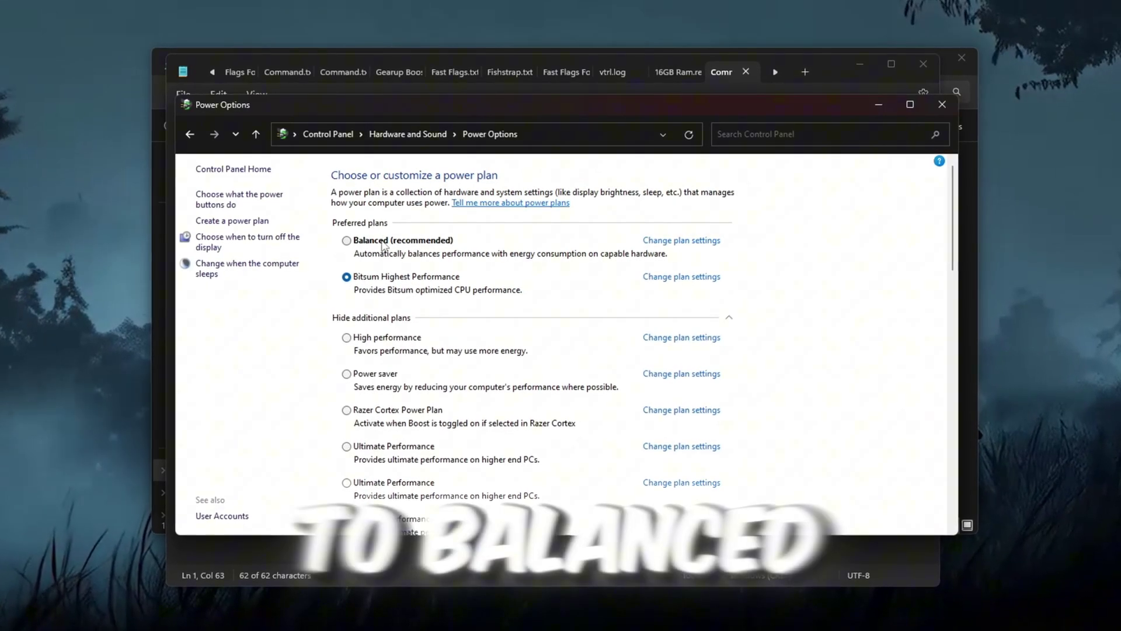
pyautogui.click(382, 242)
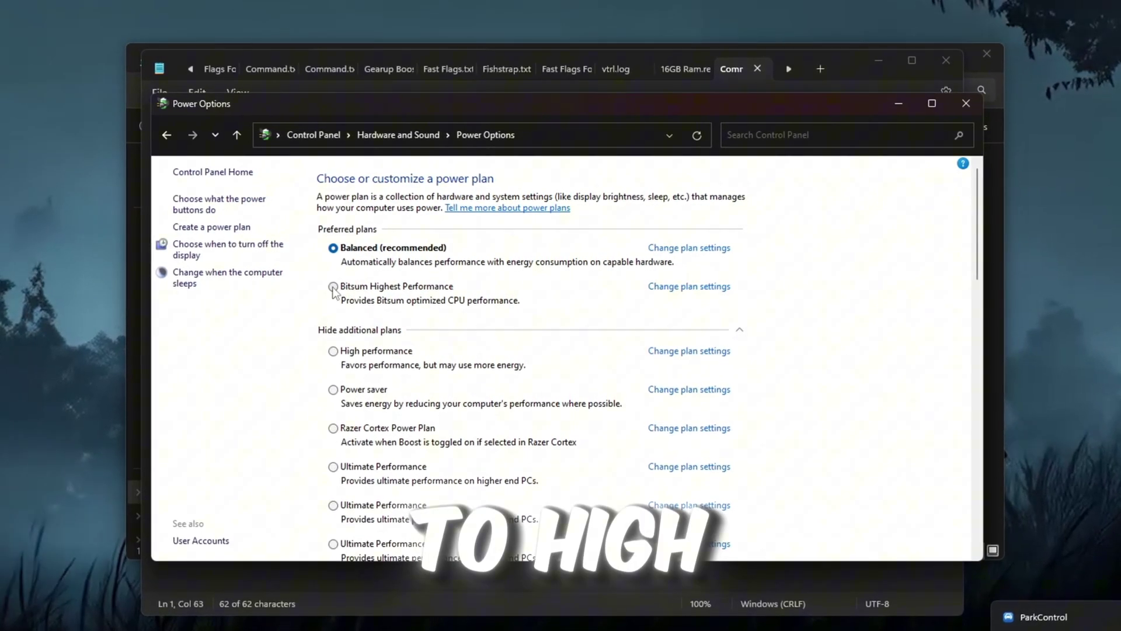
pyautogui.click(333, 287)
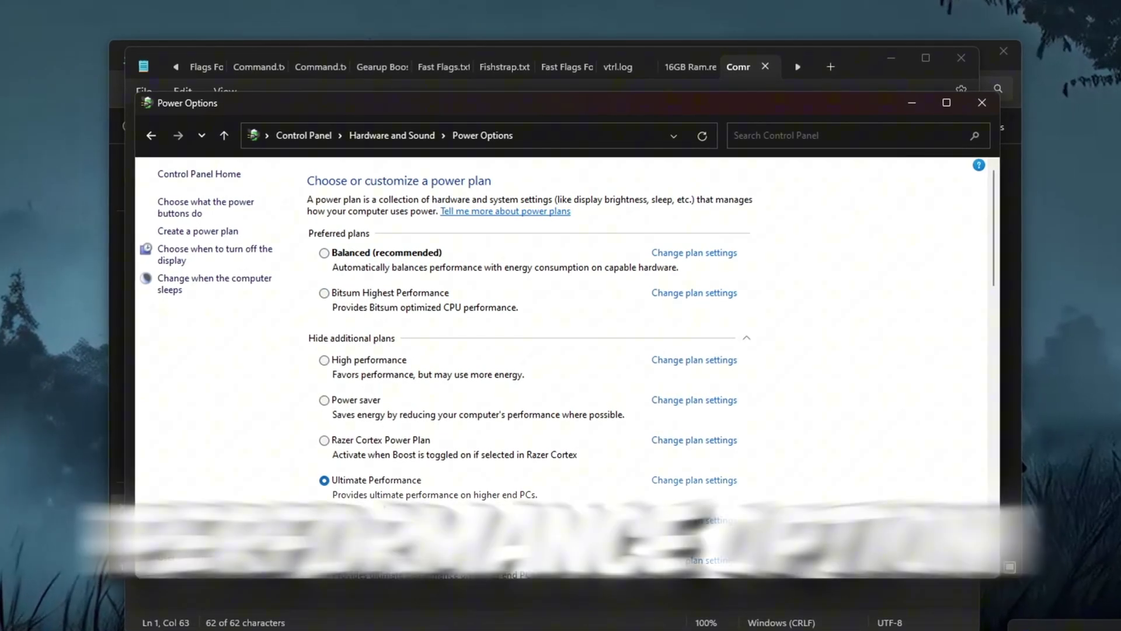
pyautogui.click(997, 109)
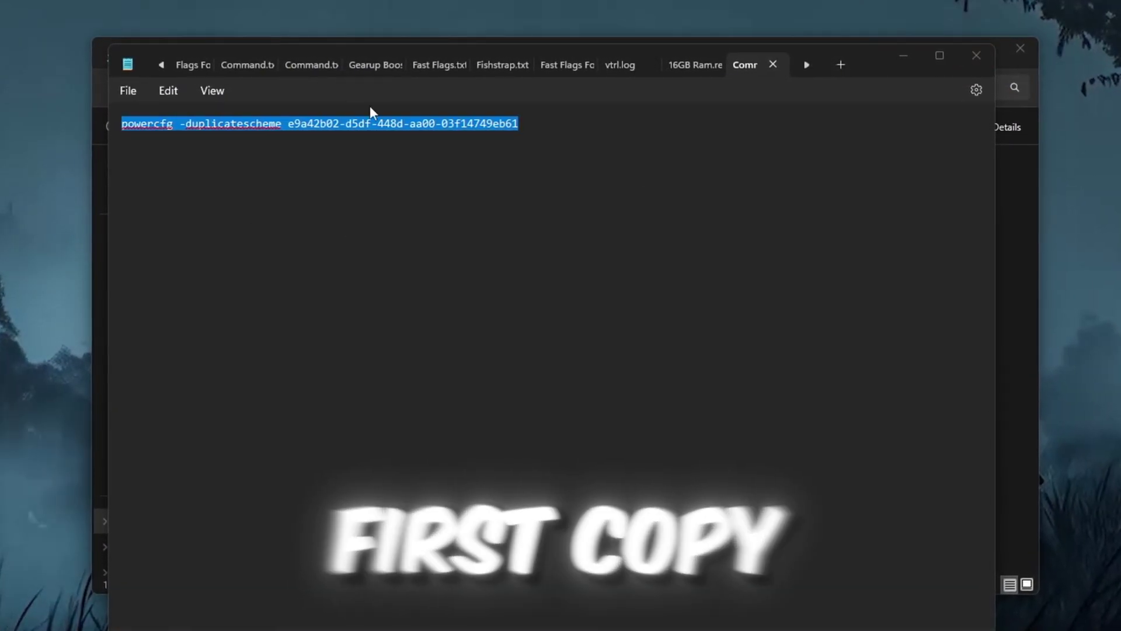
# Run the powercfg -duplicatescheme command in an administrator Command Prompt
pyautogui.tripleClick(332, 124)
pyautogui.hotkey('ctrl', 'c')
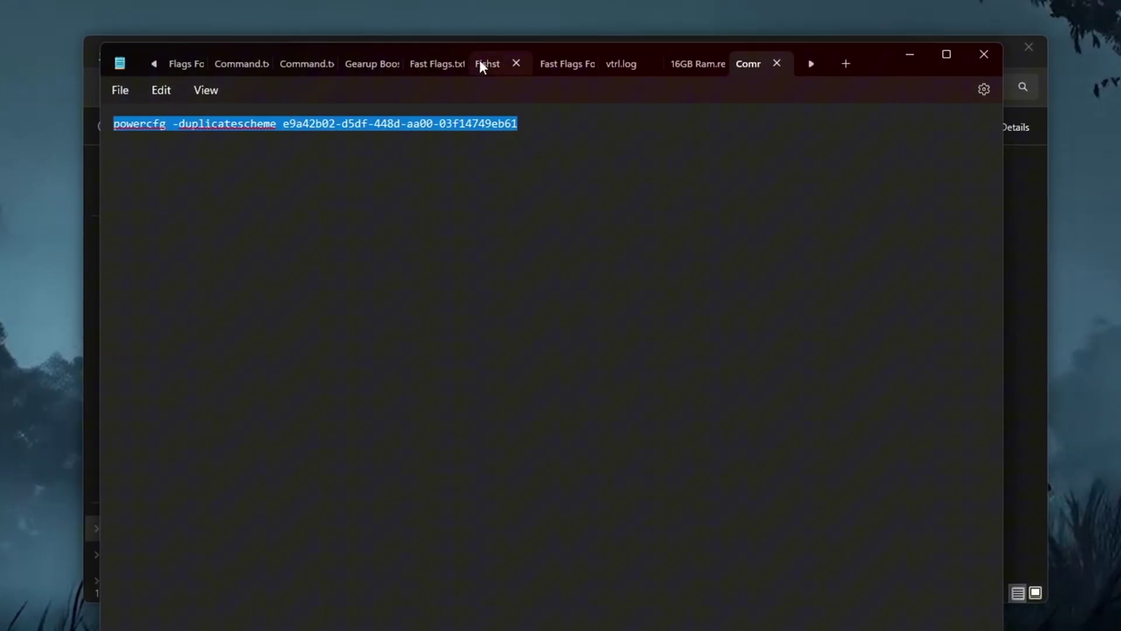
pyautogui.press('super')
pyautogui.write('cmd')
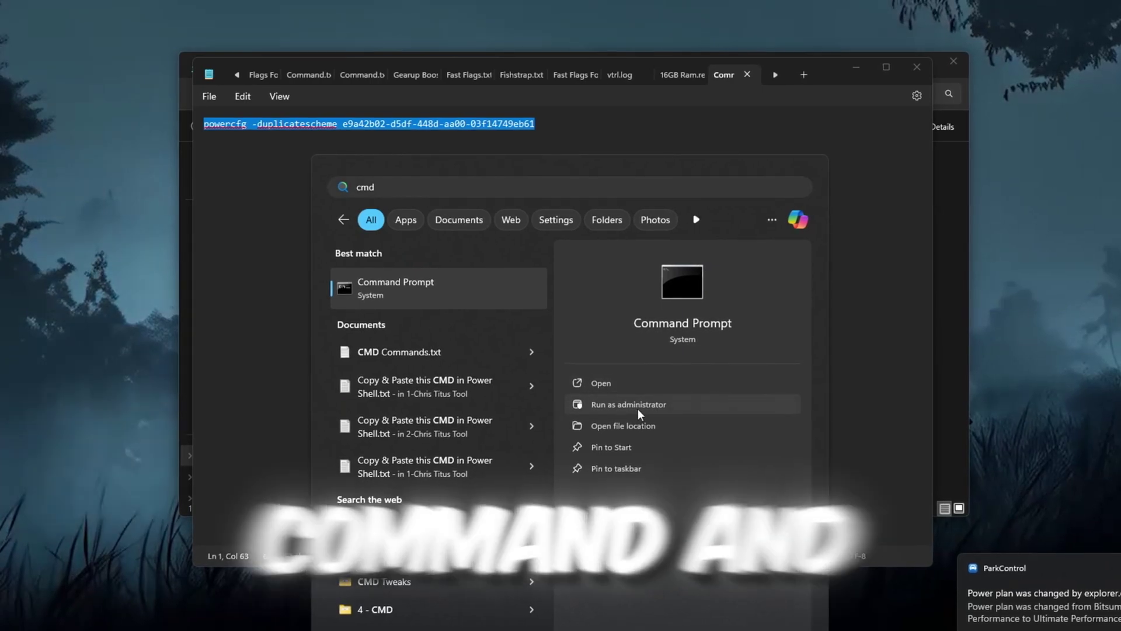
pyautogui.click(638, 408)
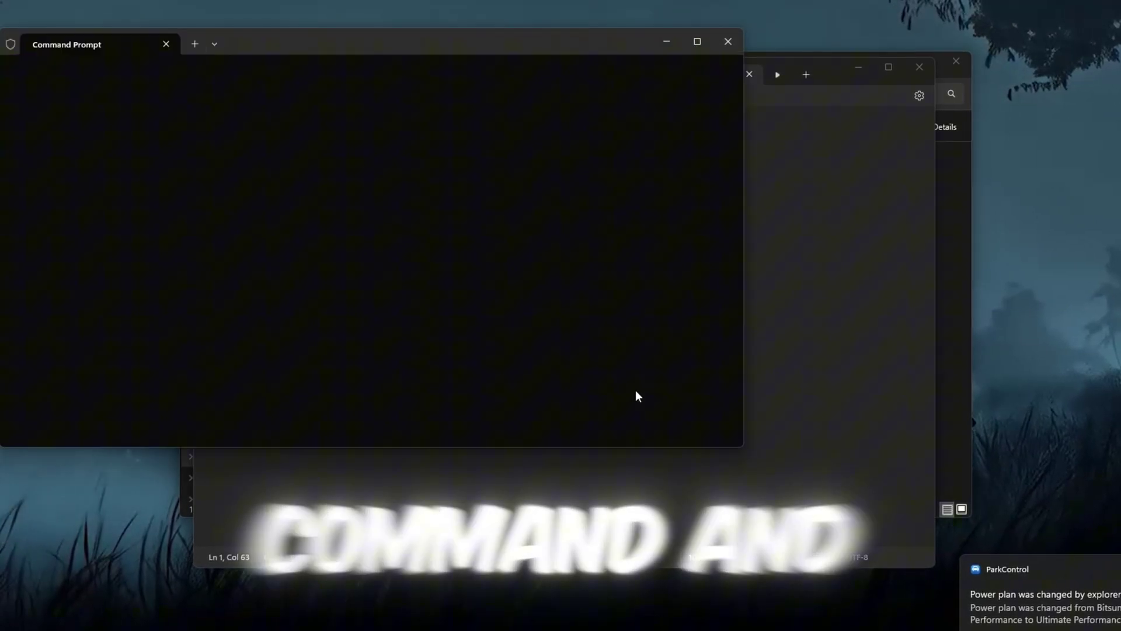
pyautogui.hotkey('ctrl', 'v')
pyautogui.press('Return')
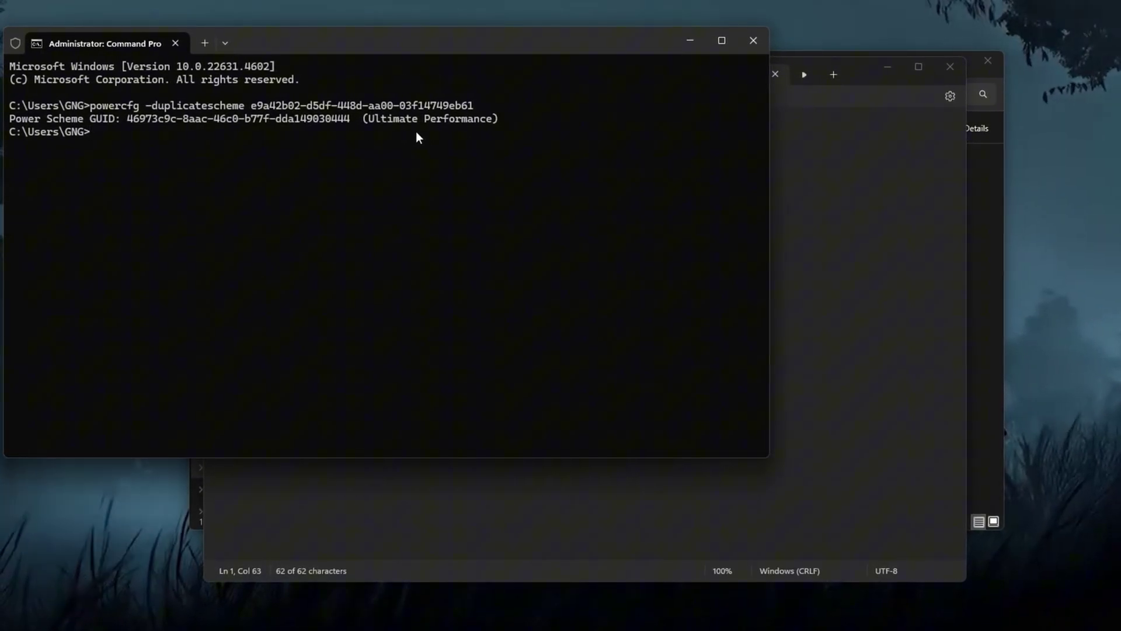
# Open the full power plan list to check the new Ultimate Performance plan
pyautogui.press('super')
pyautogui.write('edit power plan')
pyautogui.press('Return')
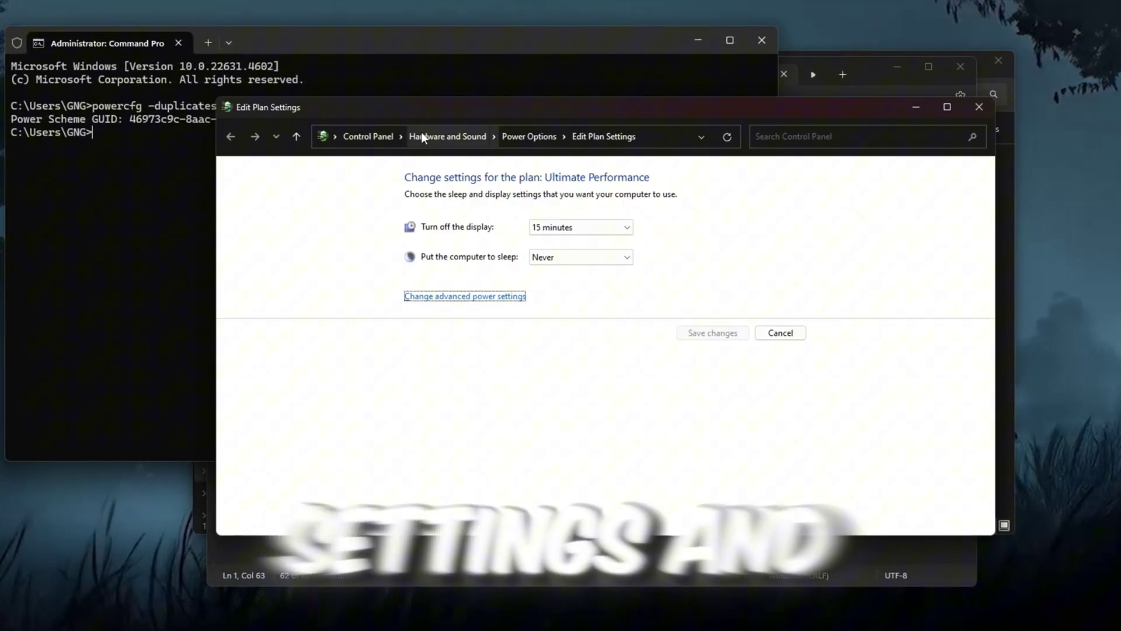
pyautogui.click(528, 135)
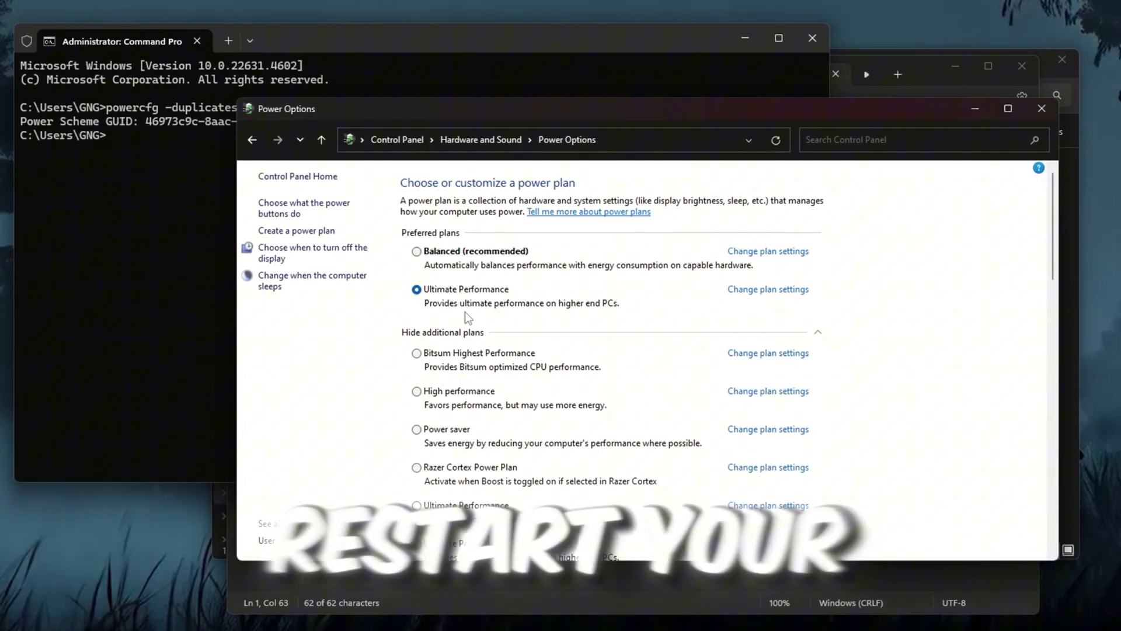
# Close the Power Options plan list, leaving Command Prompt with the new scheme's GUID
pyautogui.click(1042, 107)
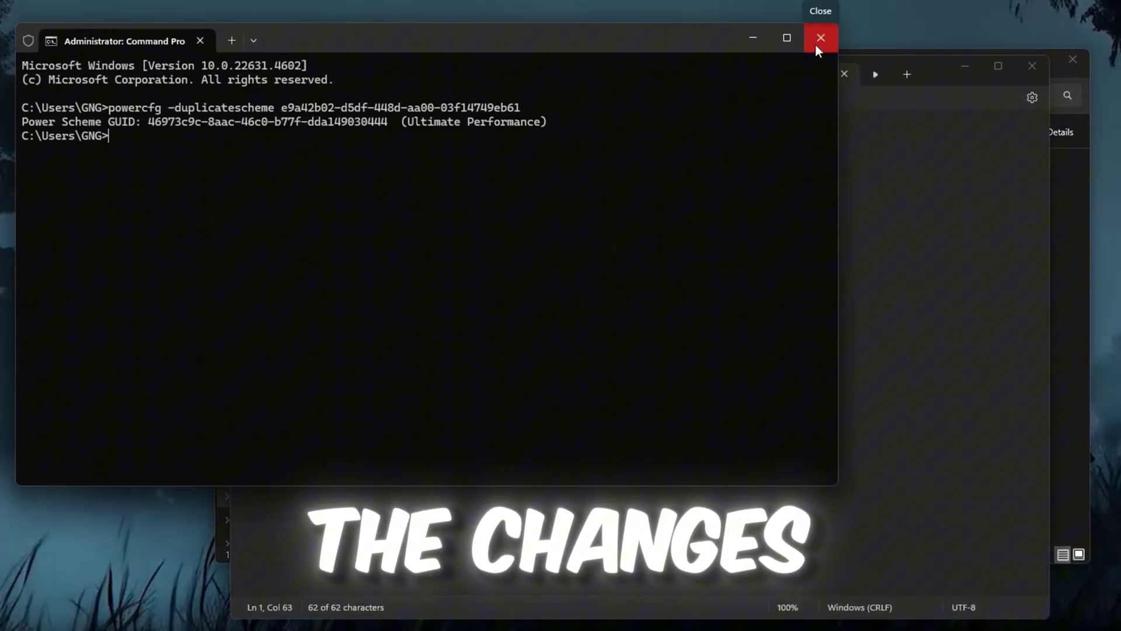